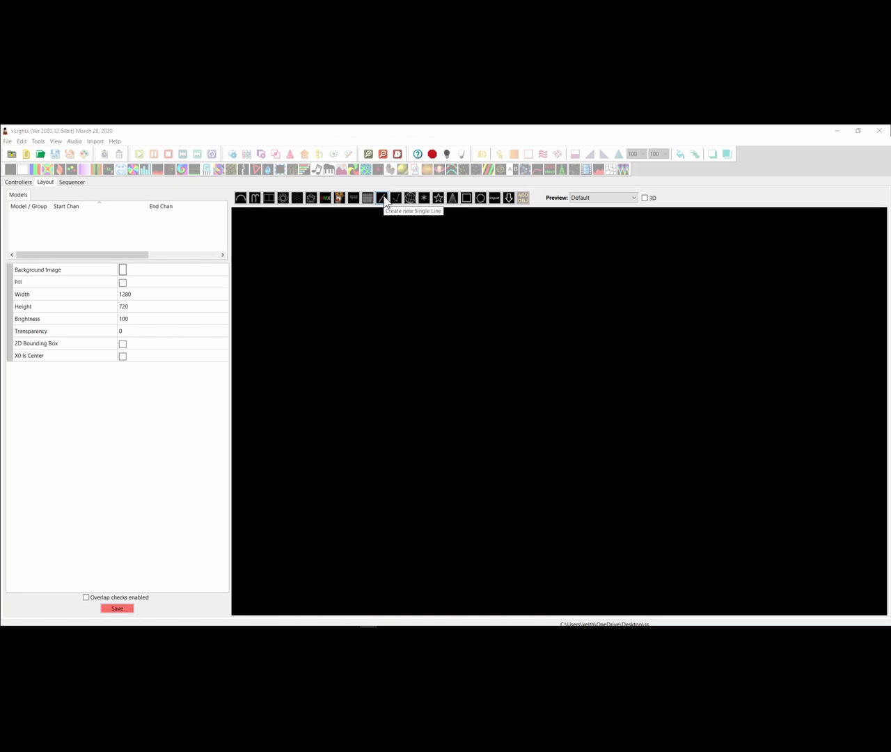
- Draw a horizontal Single Line model across the upper part of the layout preview
click(384, 200)
click(382, 201)
drag(314, 282, 509, 282)
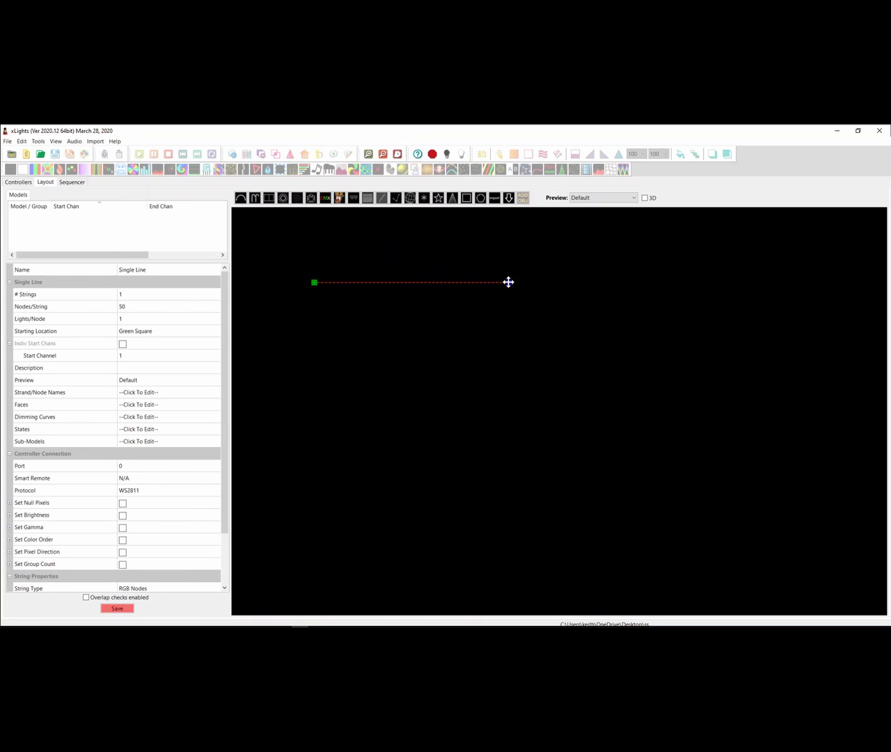
- Set the single line's string type to Superstring
click(224, 546)
click(142, 531)
click(143, 531)
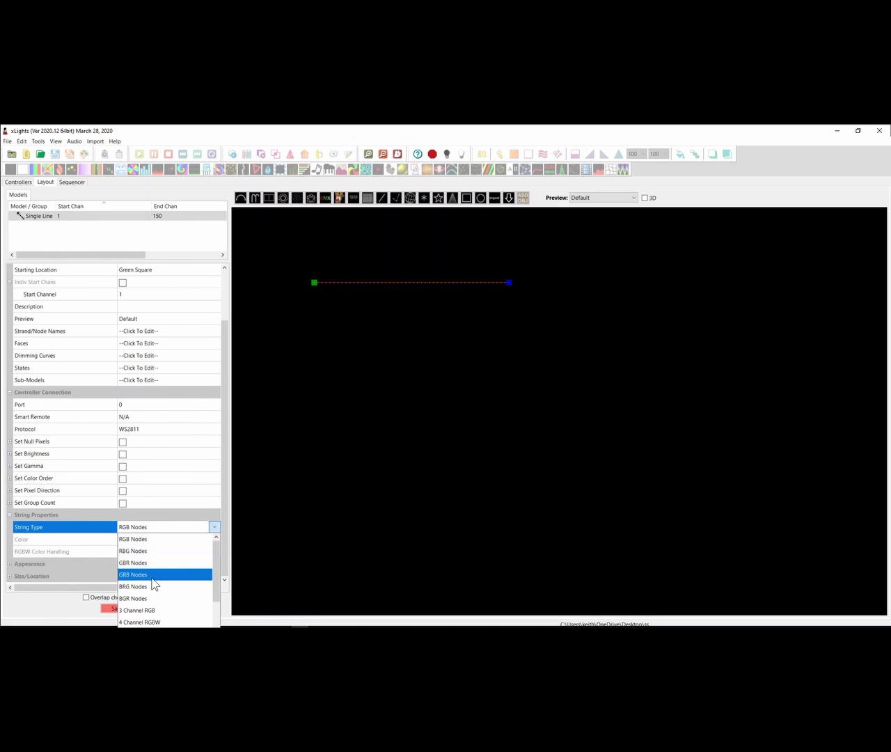
scroll(151, 587, down, 5)
click(144, 575)
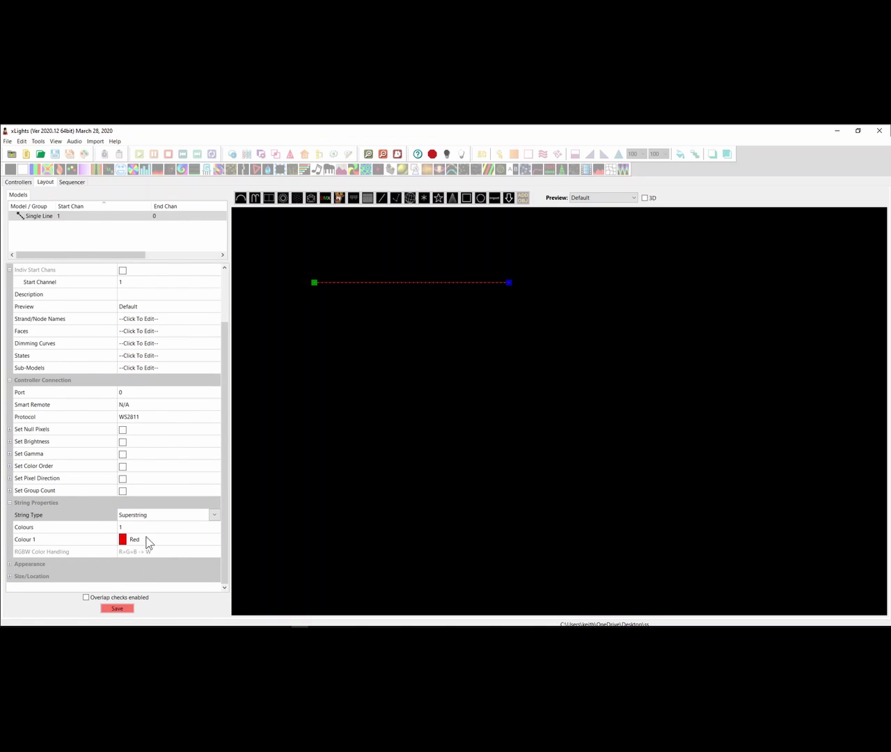
- Set the superstring's number of colours to 4
click(126, 531)
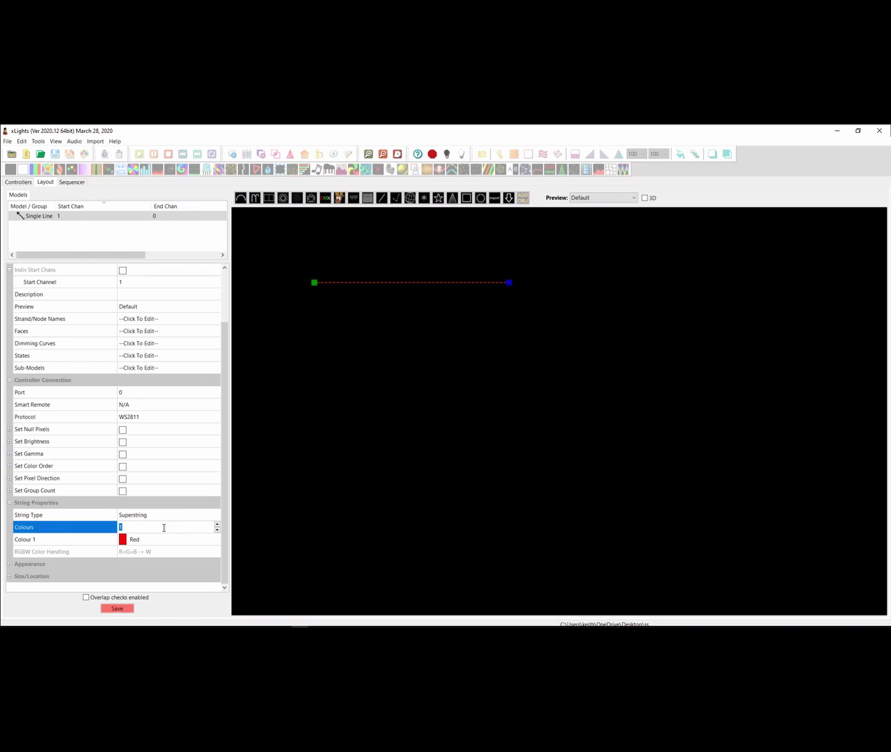
click(217, 524)
click(218, 523)
click(217, 524)
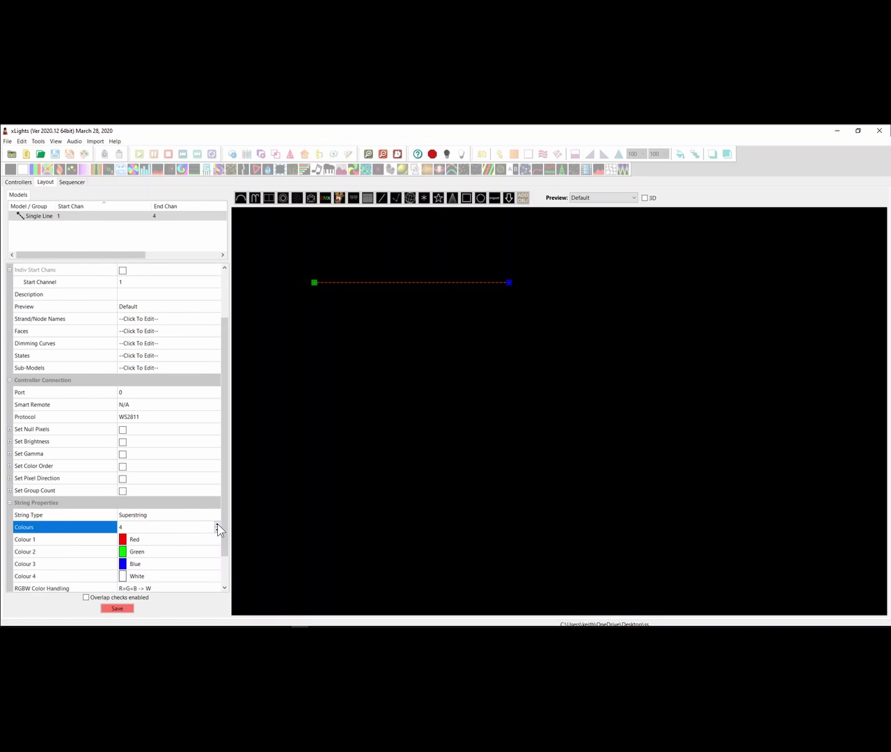
- Set the superstring's Colour 4 to Yellow, Colour 2 to Blue and Colour 3 to Green
click(152, 576)
text(Yellow)
key(Return)
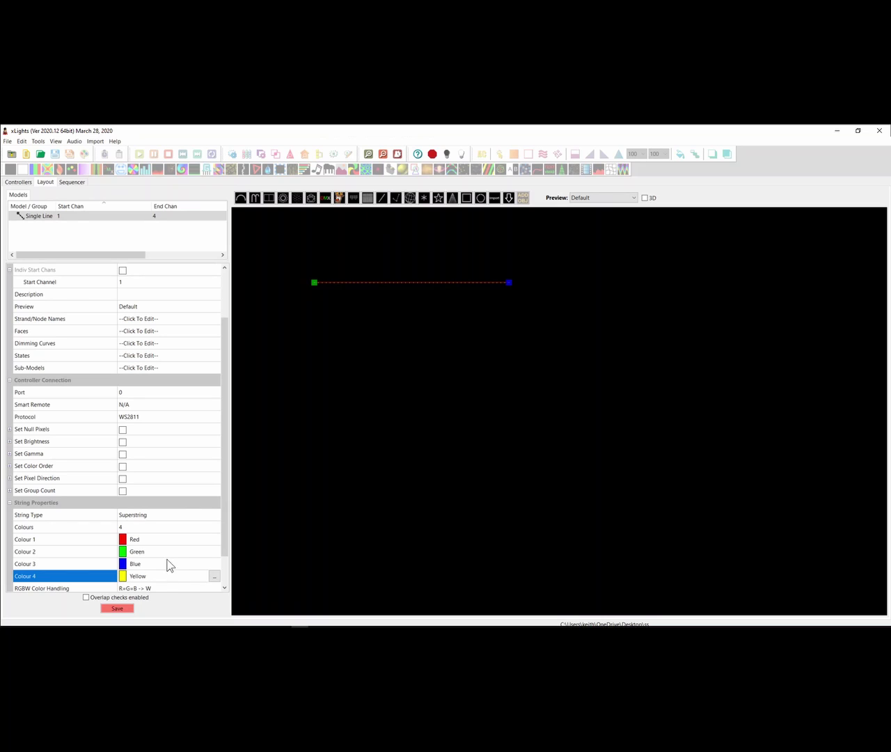
click(163, 550)
text(Blue)
key(Return)
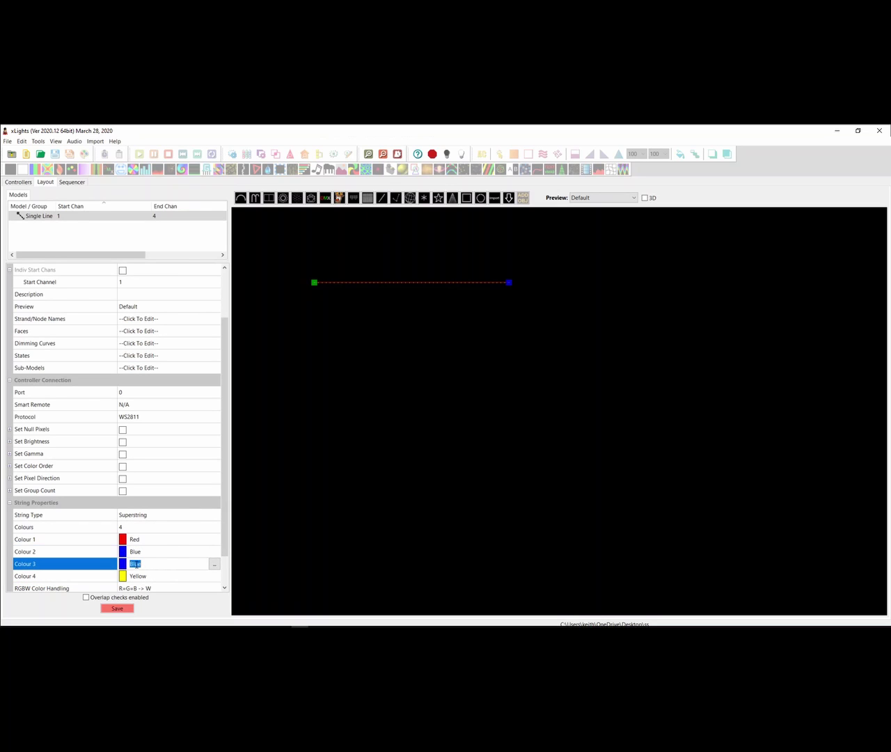
click(215, 564)
click(41, 195)
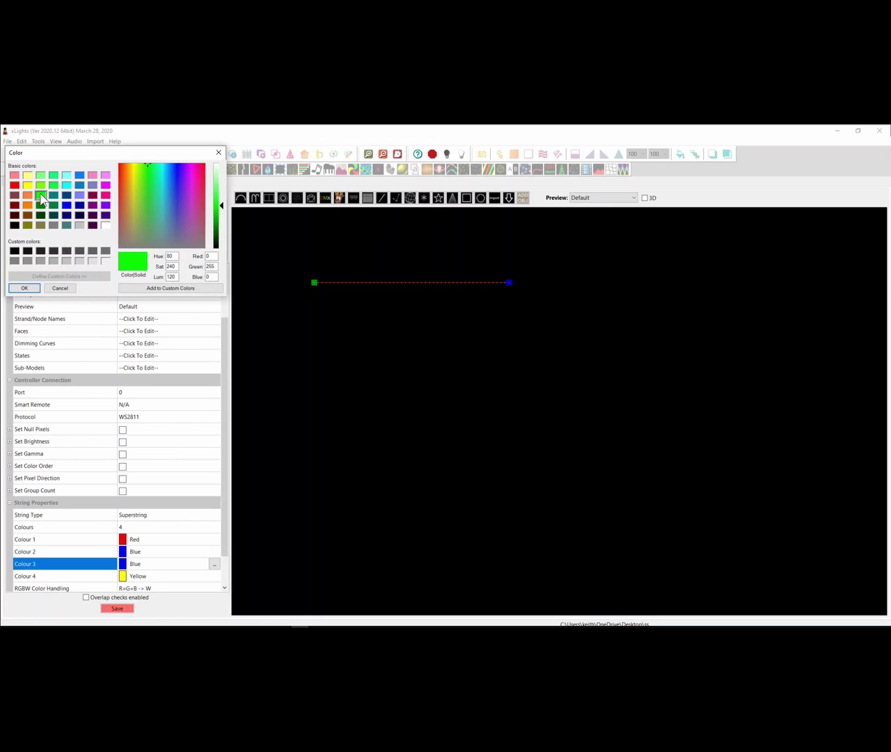
click(25, 289)
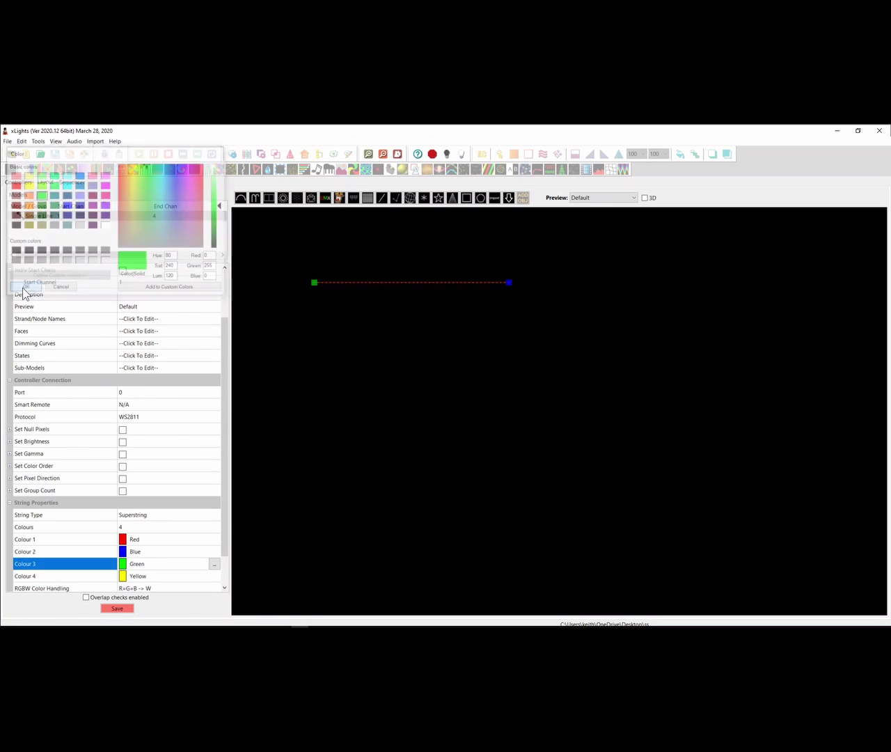
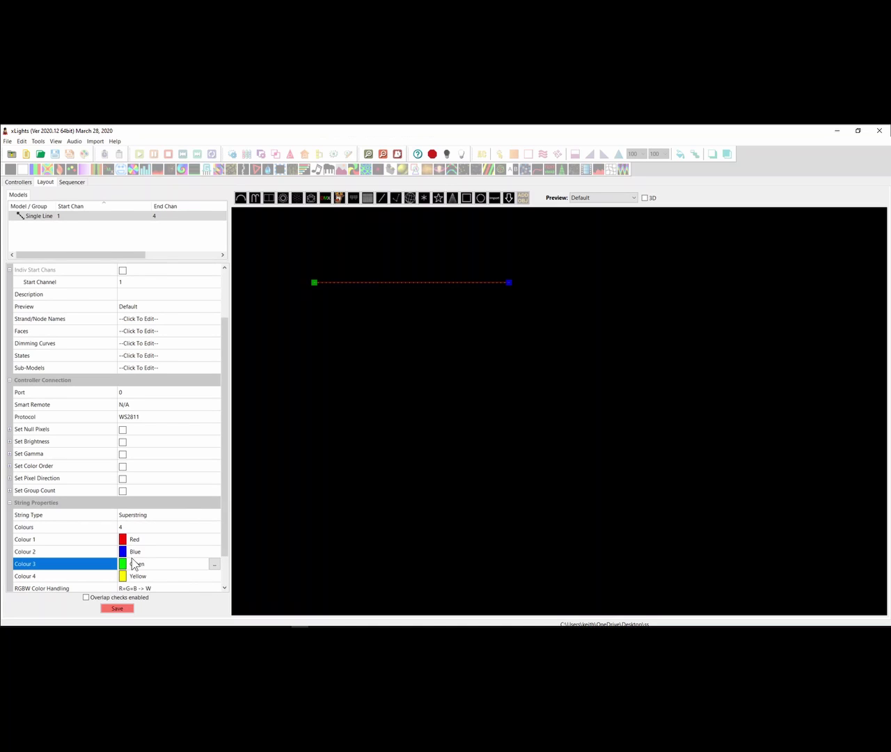
click(214, 565)
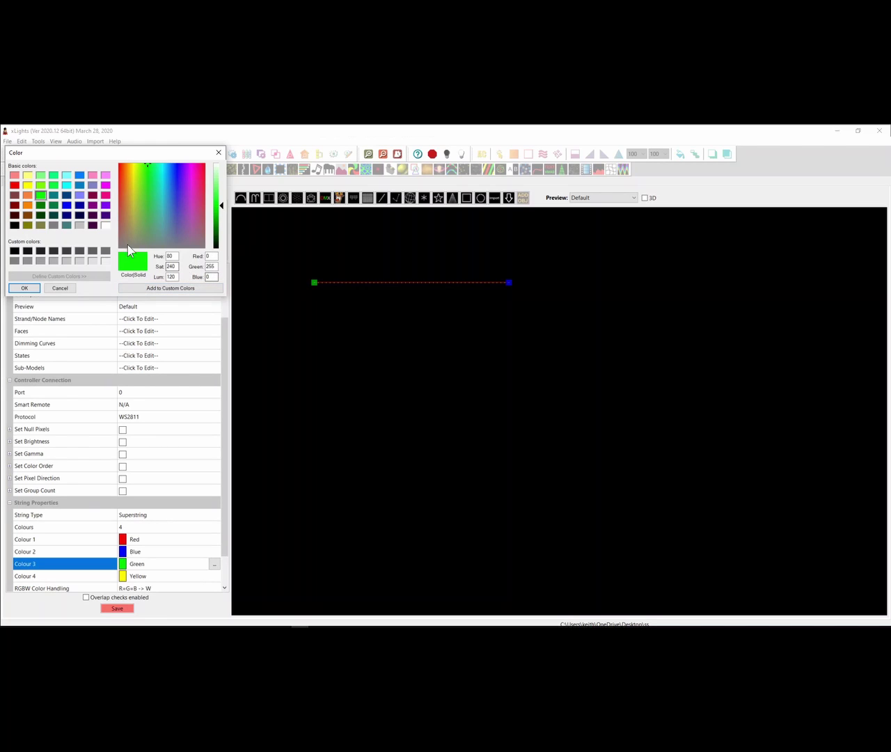
click(105, 224)
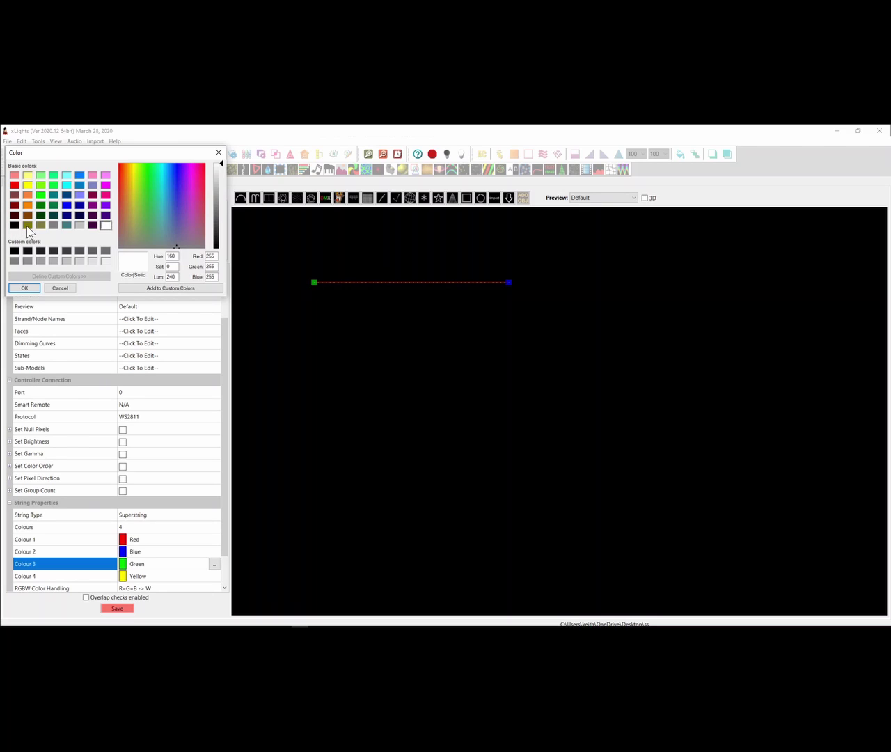
click(14, 185)
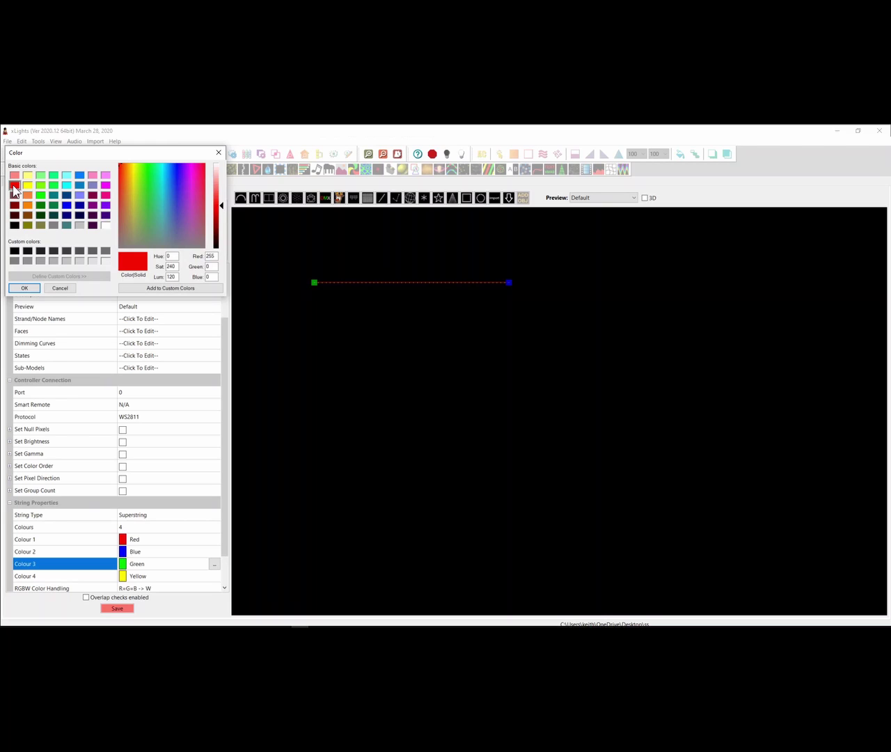
click(40, 197)
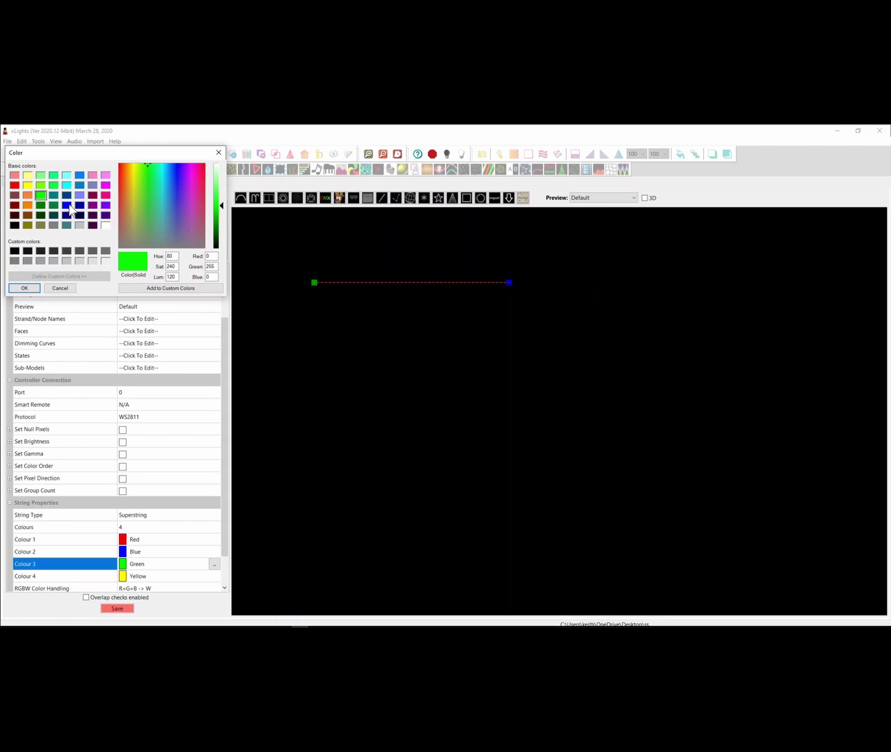
click(68, 205)
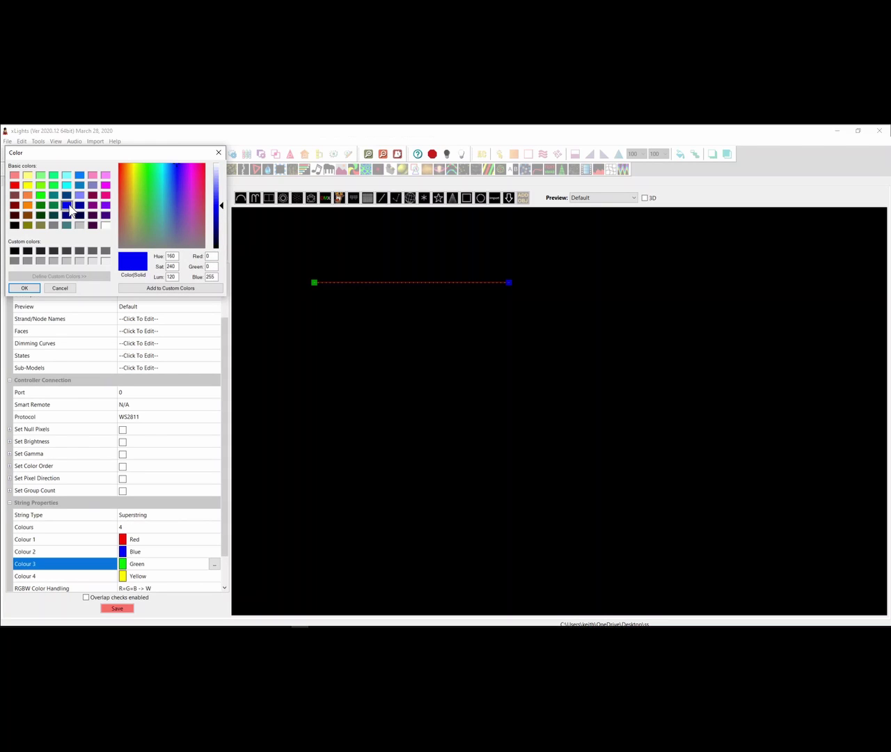
click(31, 185)
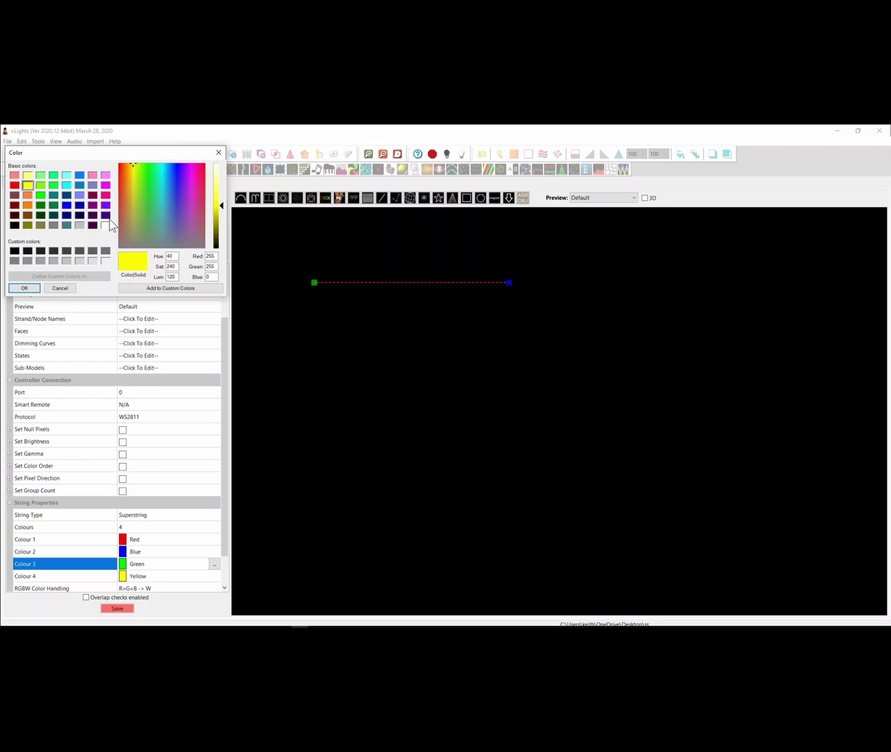
click(106, 186)
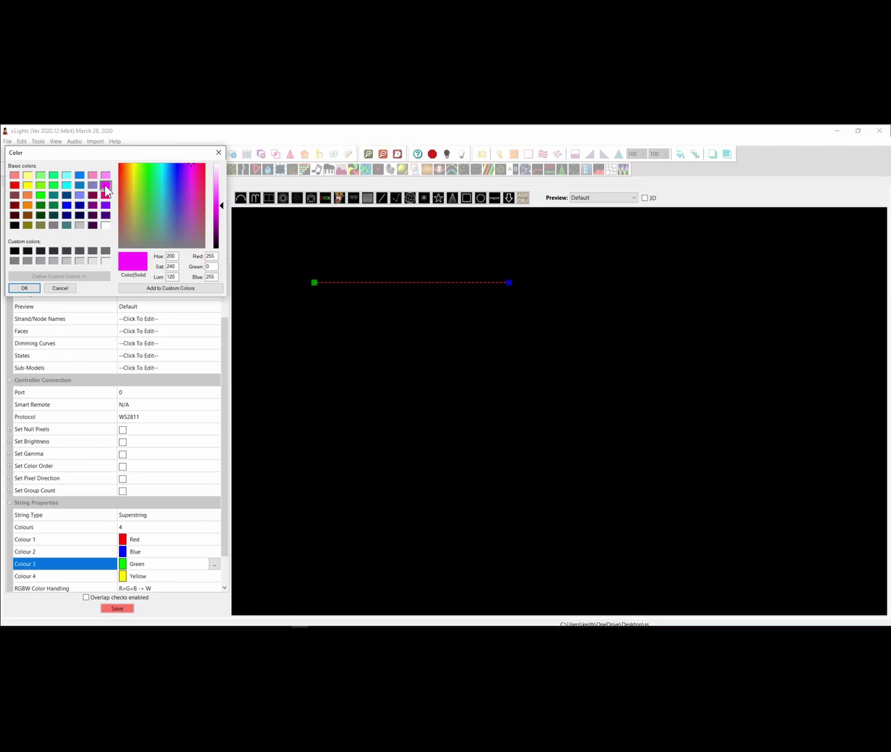
click(66, 186)
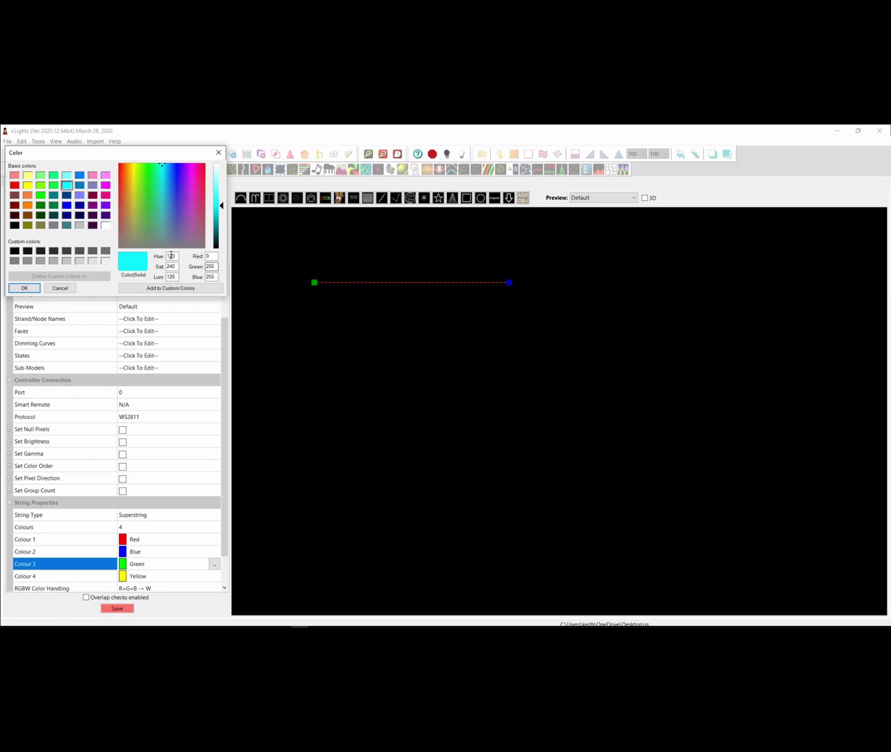
click(60, 289)
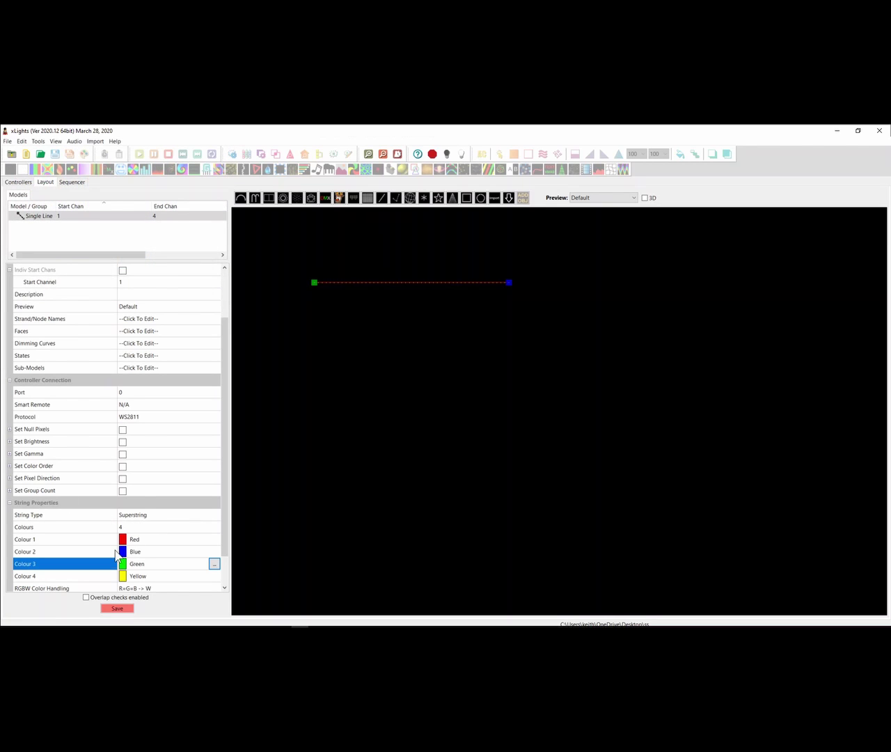
- Add a Channel Block model just below the single line, spanning the same width, with 4 channels
click(398, 283)
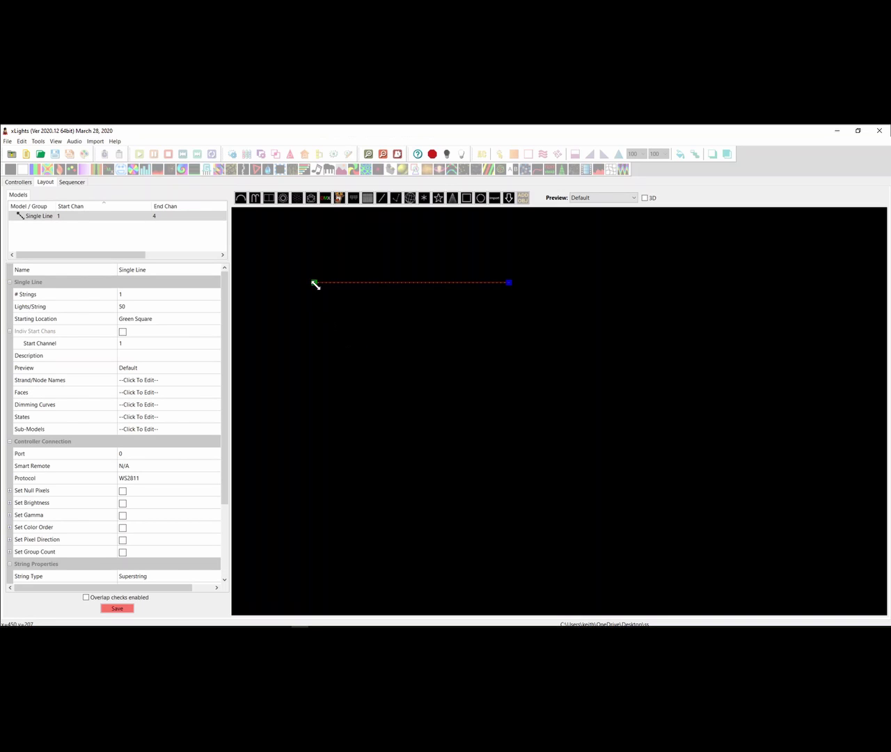
click(269, 199)
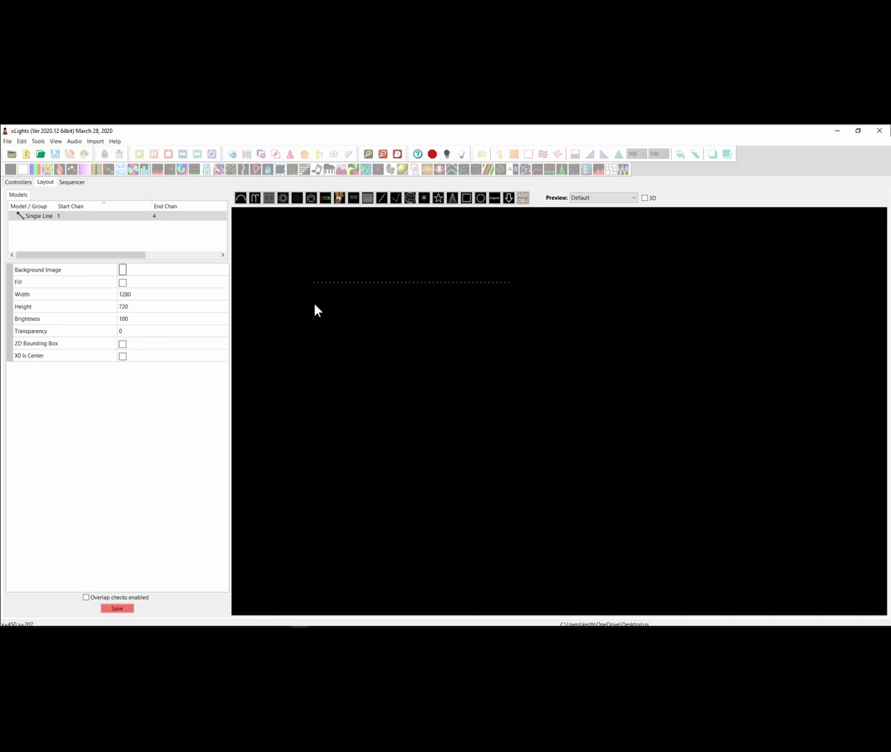
drag(315, 307, 509, 306)
click(207, 293)
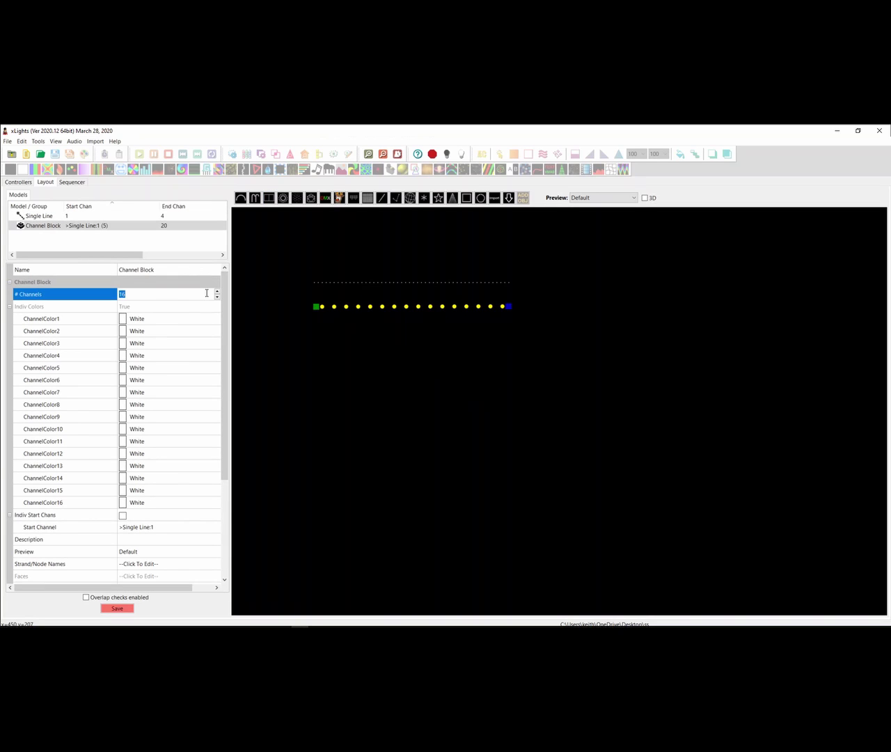
text(4)
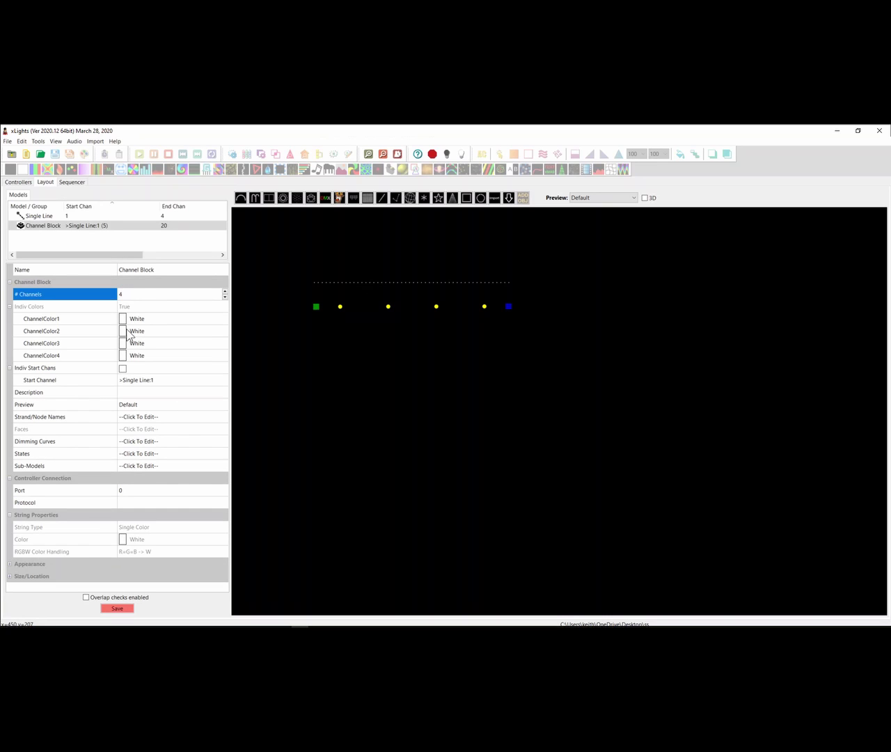
- Match the channel block's colours to the single line's: channel 1 Red, channel 2 Blue, channel 3 Green and channel 4 Yellow
click(374, 282)
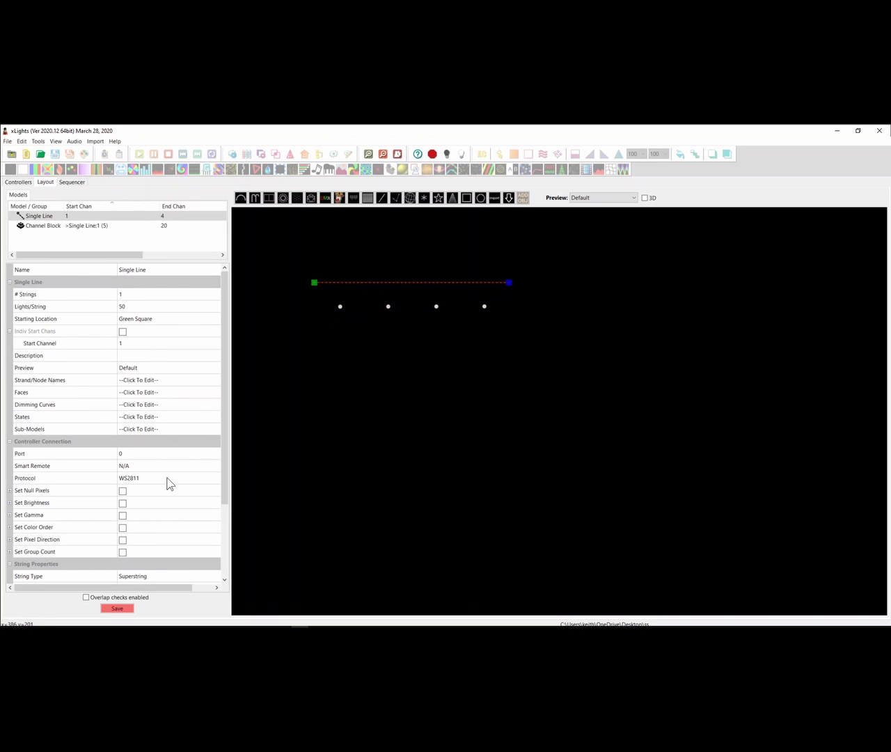
click(225, 525)
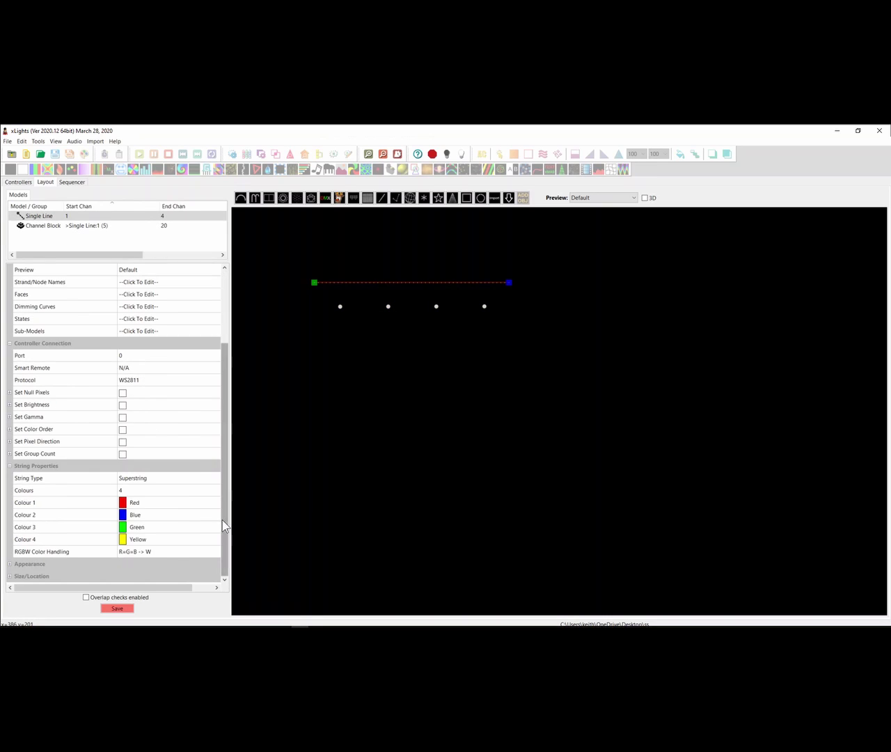
click(394, 307)
click(174, 319)
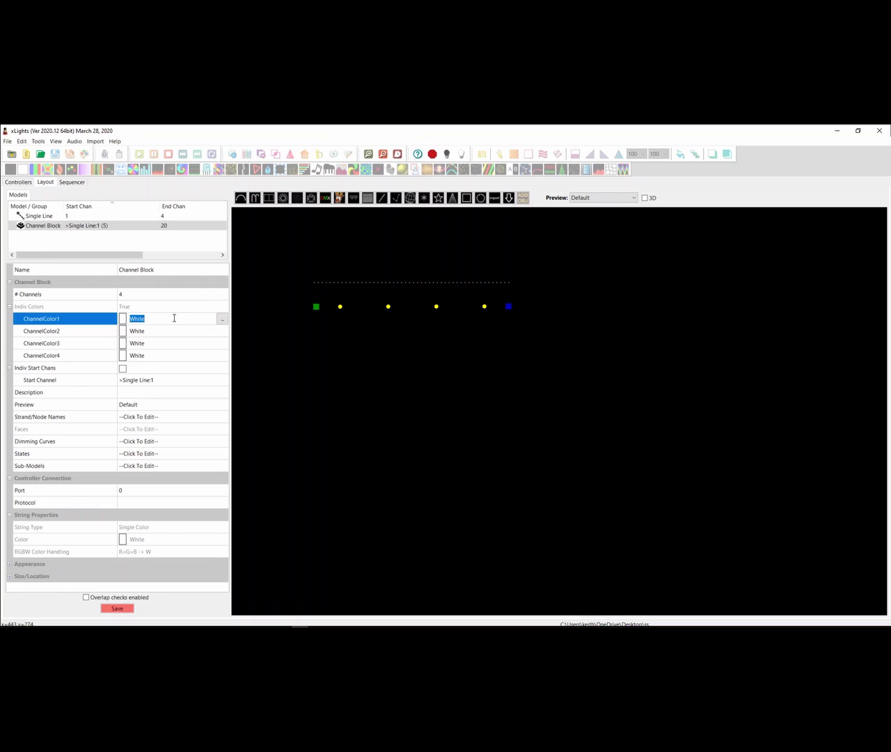
text(Red)
click(158, 332)
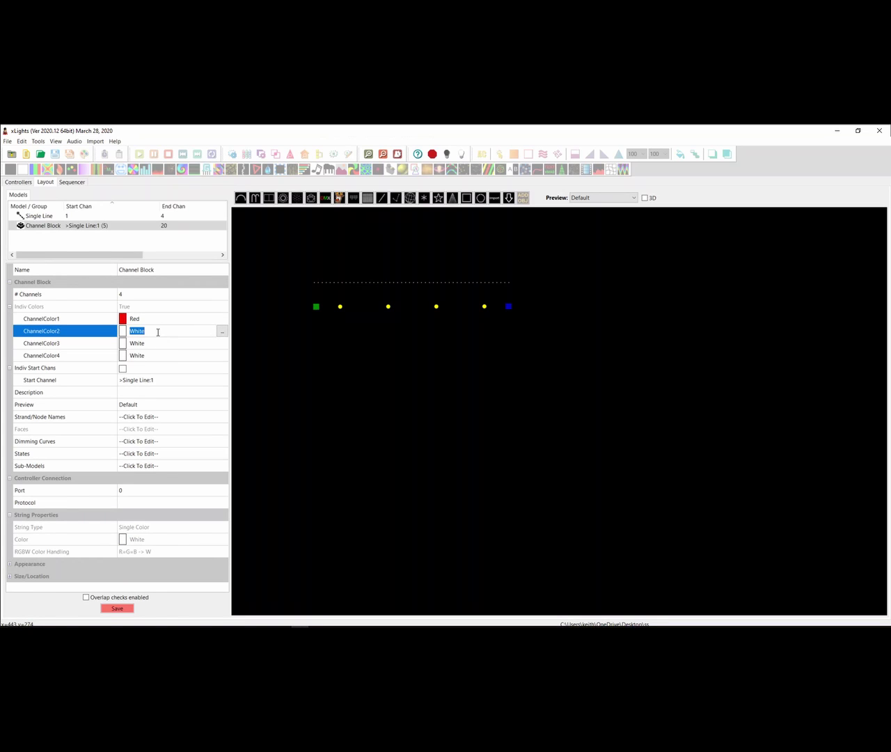
text(Blue)
click(138, 342)
text(Green)
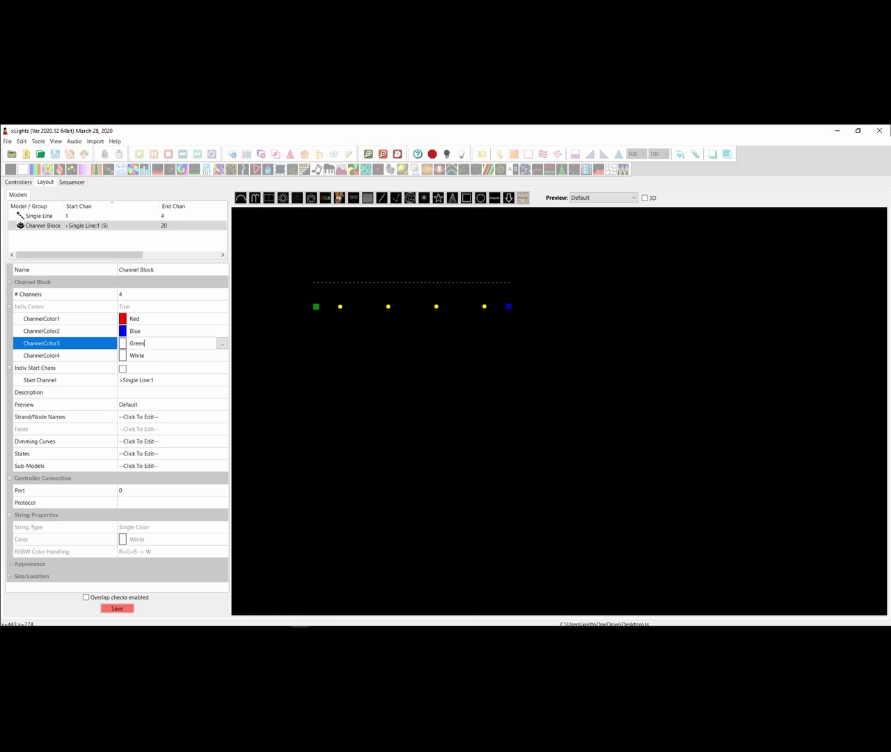
click(141, 356)
text(Y)
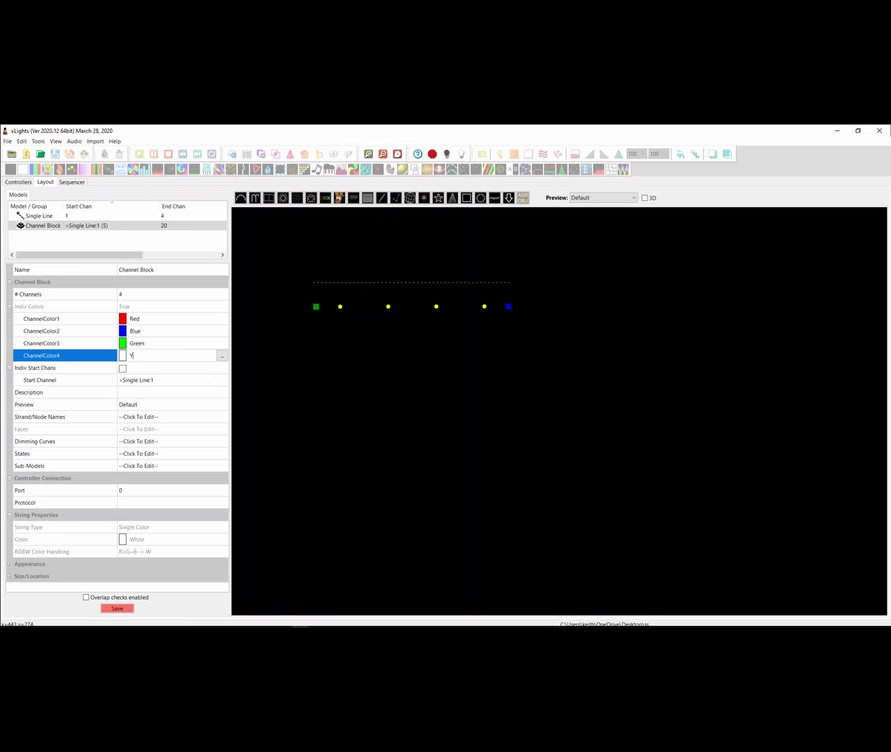
text(ellow)
key(Return)
- Offset the channel block's start channel from the start of the Single Line model instead of its end
click(153, 382)
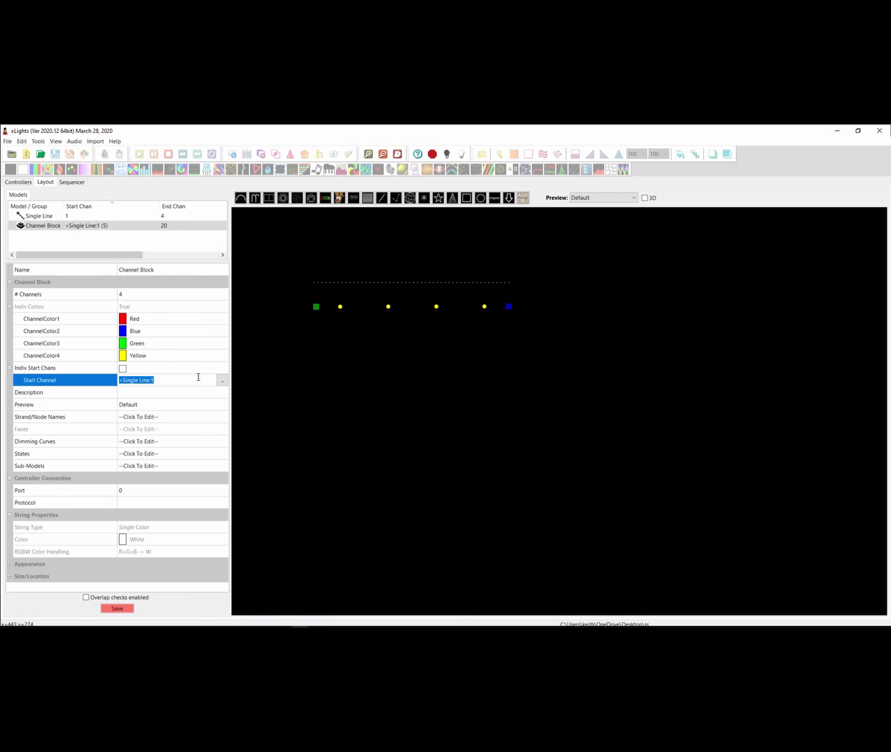
click(147, 295)
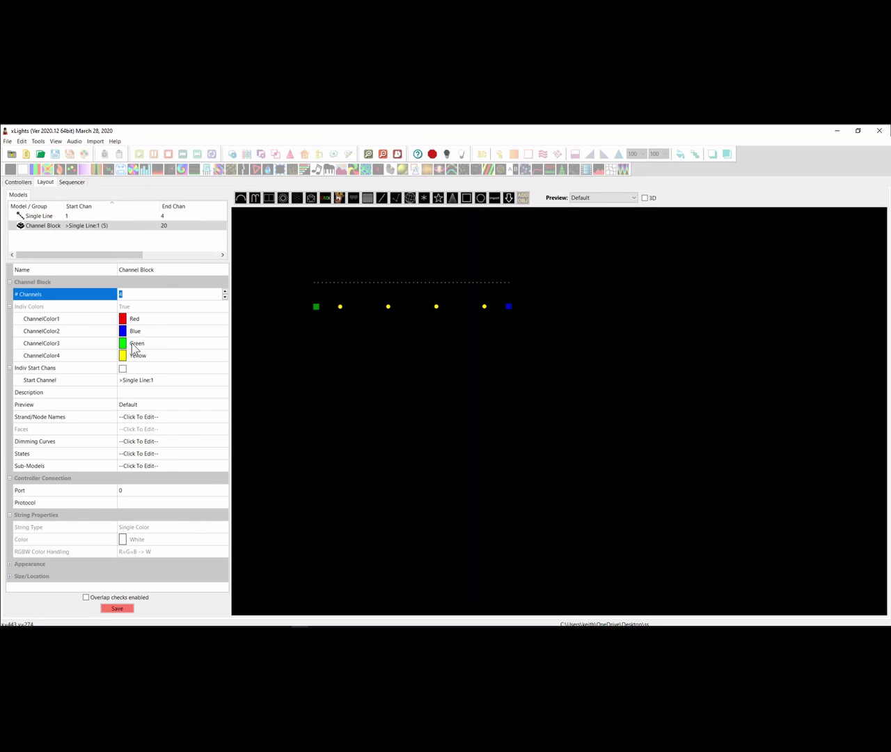
click(139, 217)
click(139, 226)
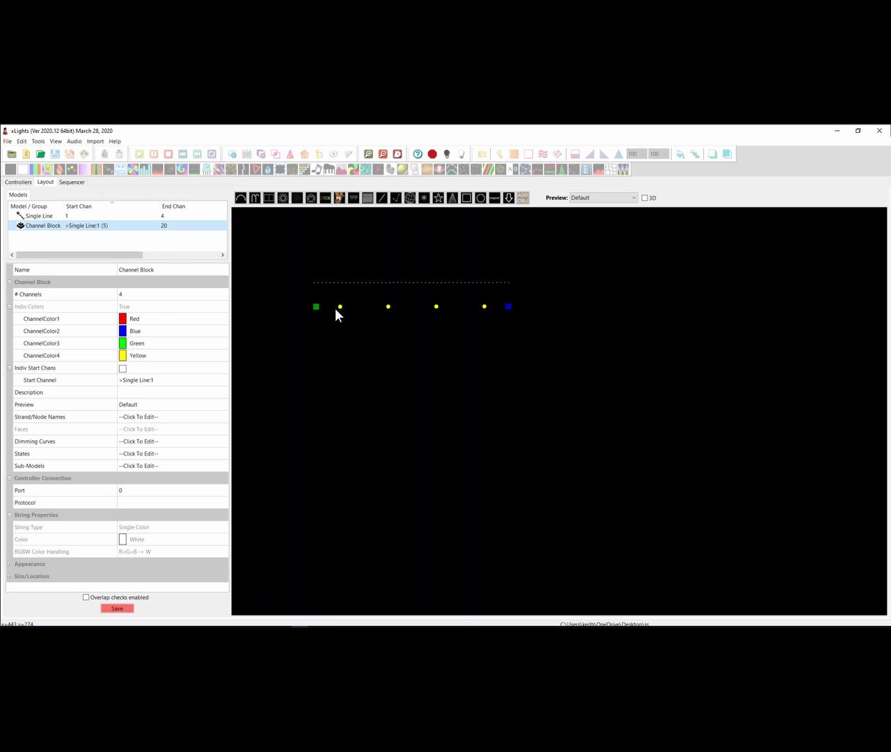
click(174, 381)
click(222, 381)
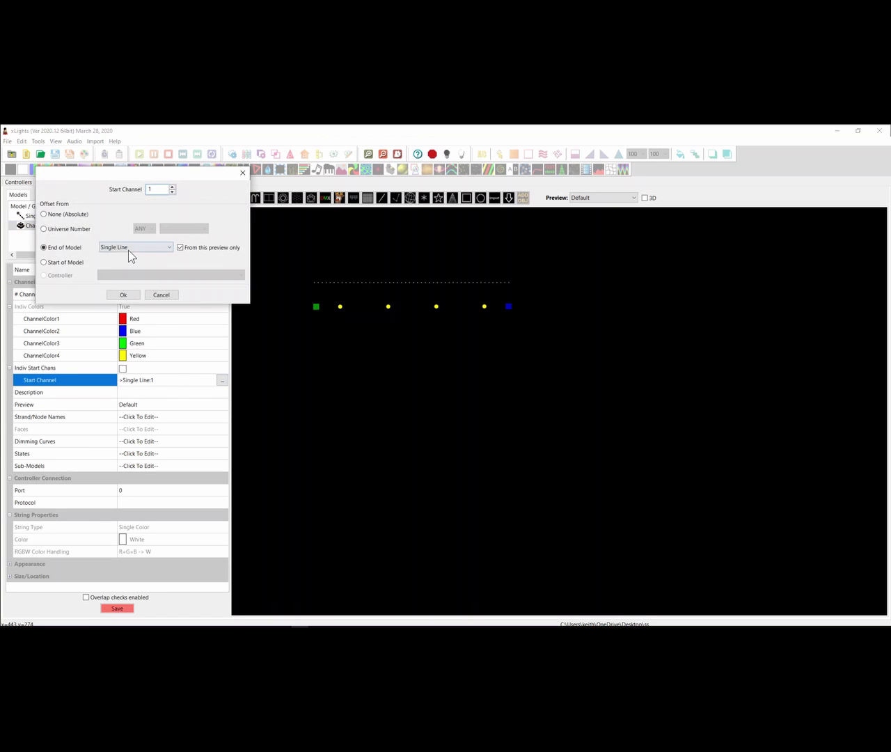
click(44, 262)
click(140, 254)
click(138, 255)
click(123, 295)
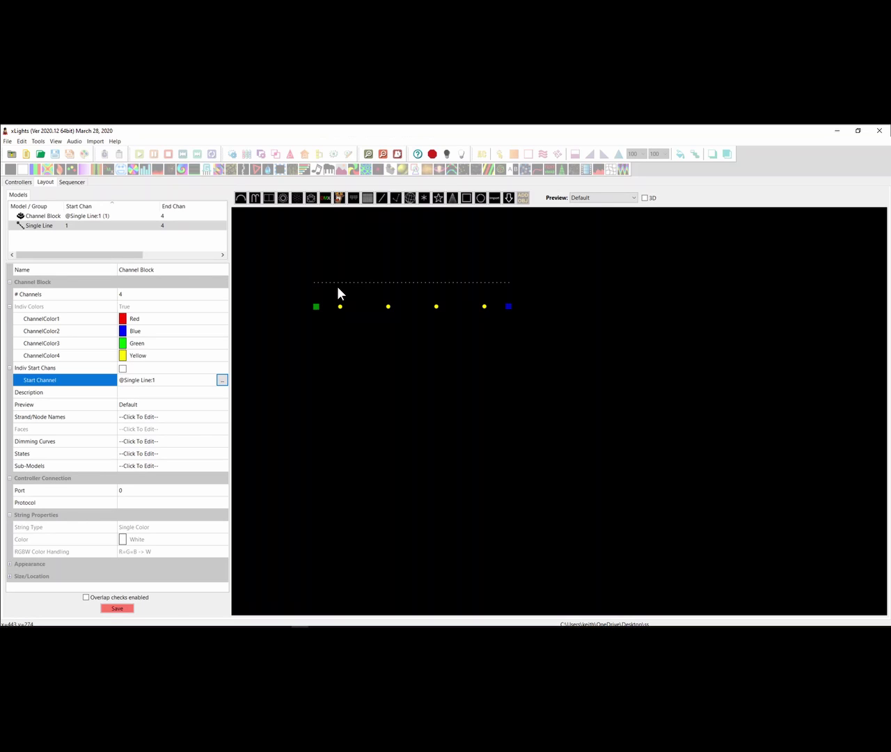
click(388, 307)
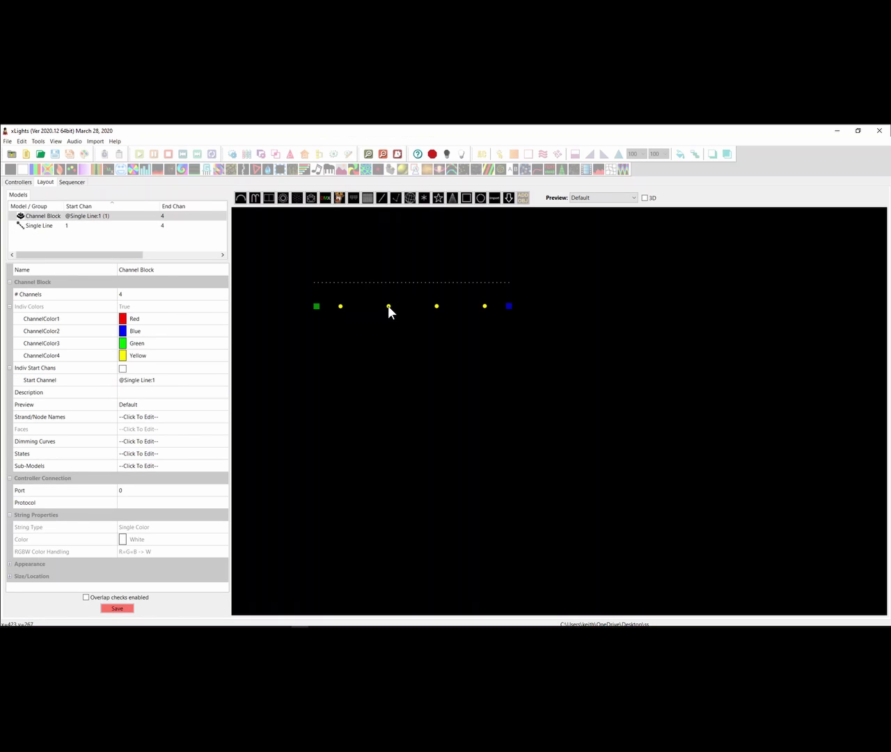
- Move the channel block up closer to the single line and assign it to the Unassigned preview
drag(387, 306, 387, 296)
click(130, 410)
click(139, 410)
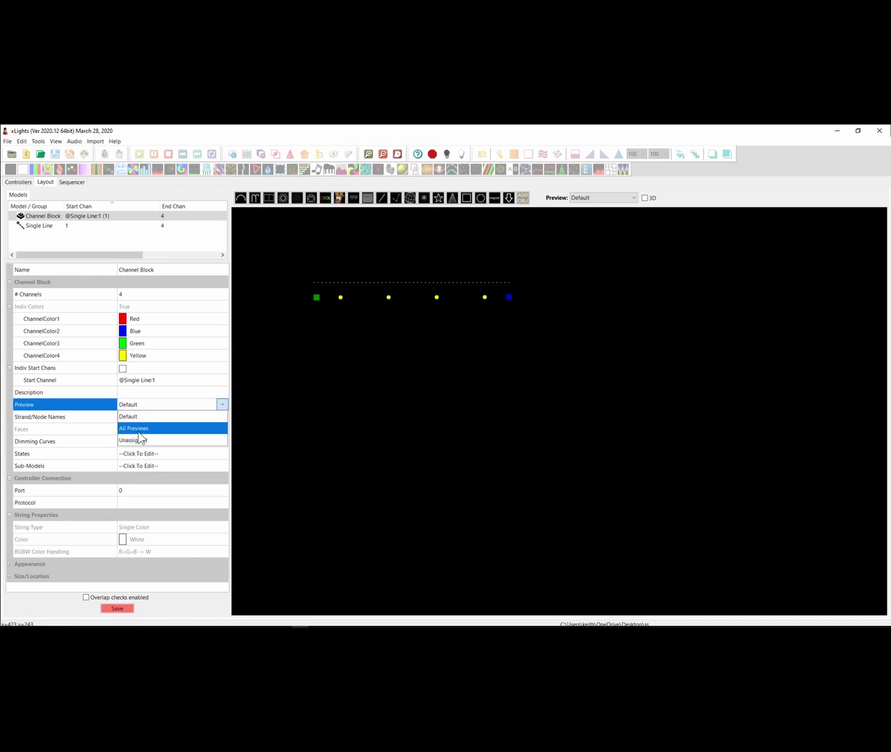
click(140, 440)
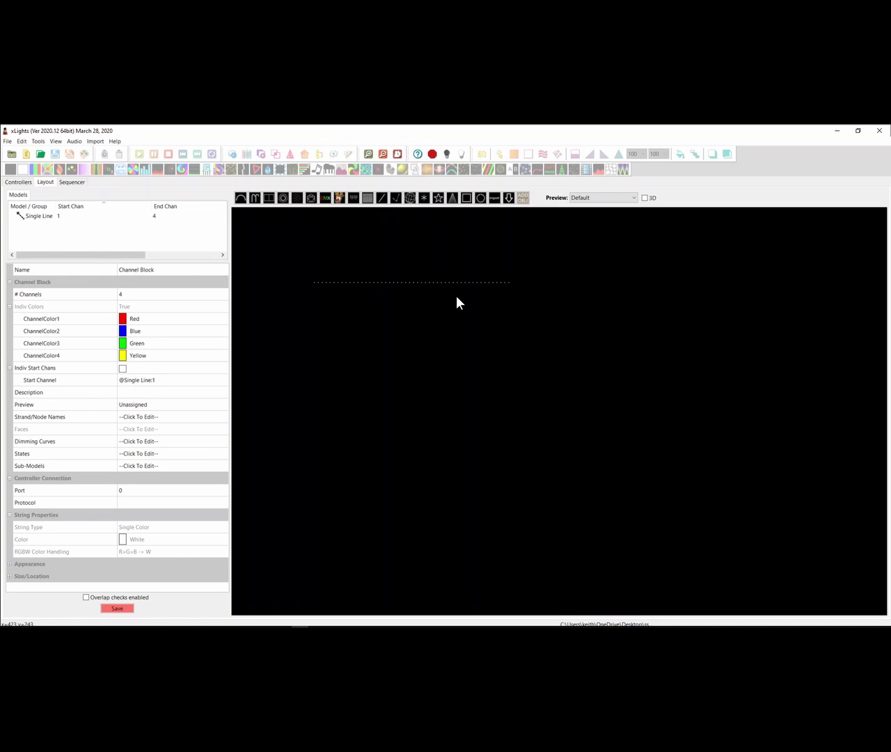
- Show the Unassigned preview to inspect the channel block, and return to the Default preview
click(601, 198)
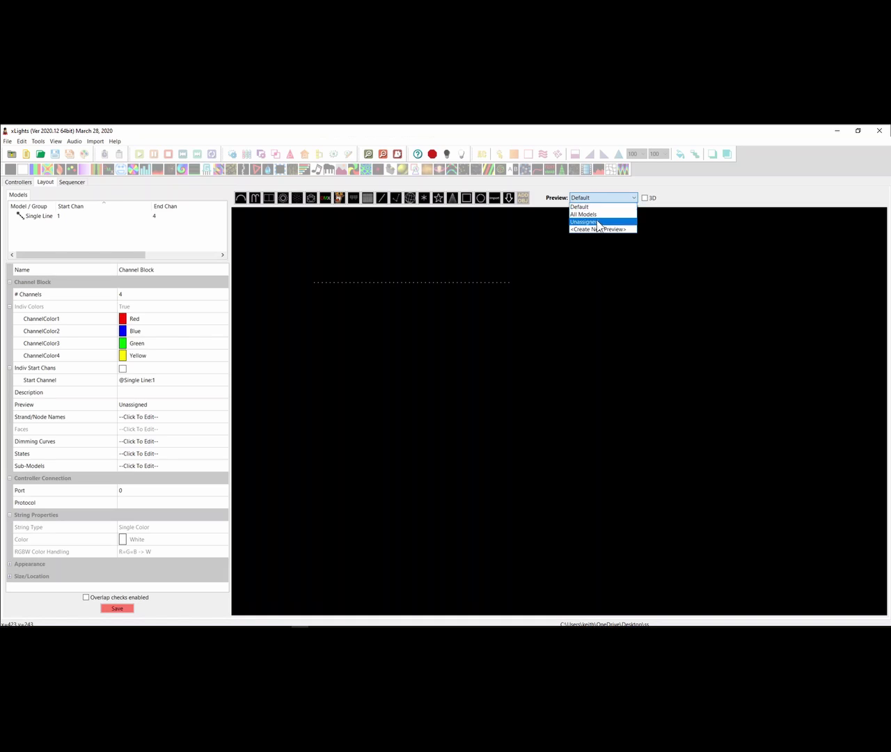
click(597, 222)
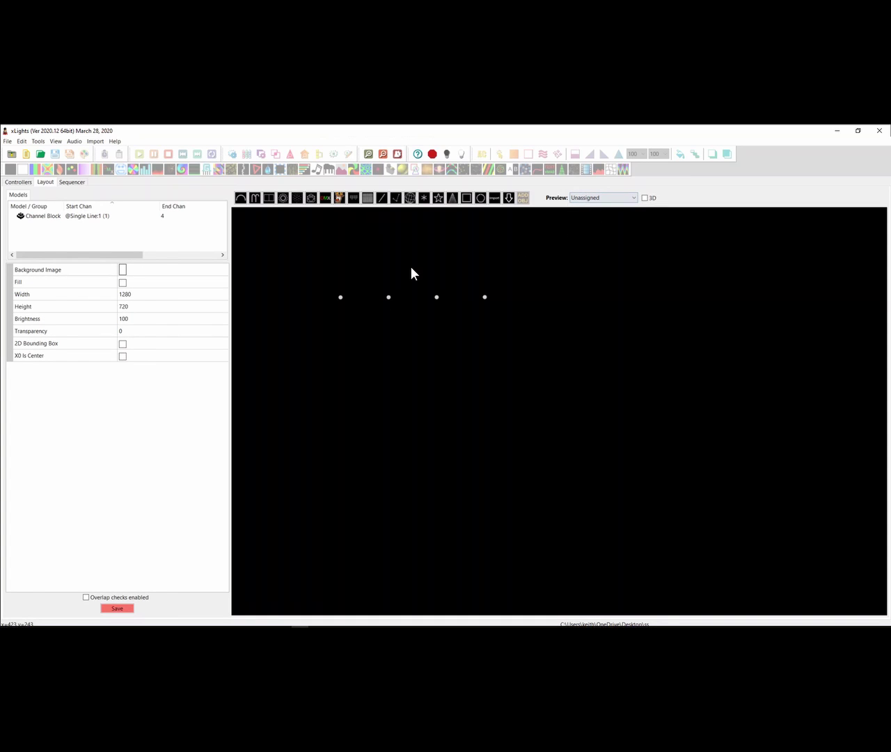
click(581, 198)
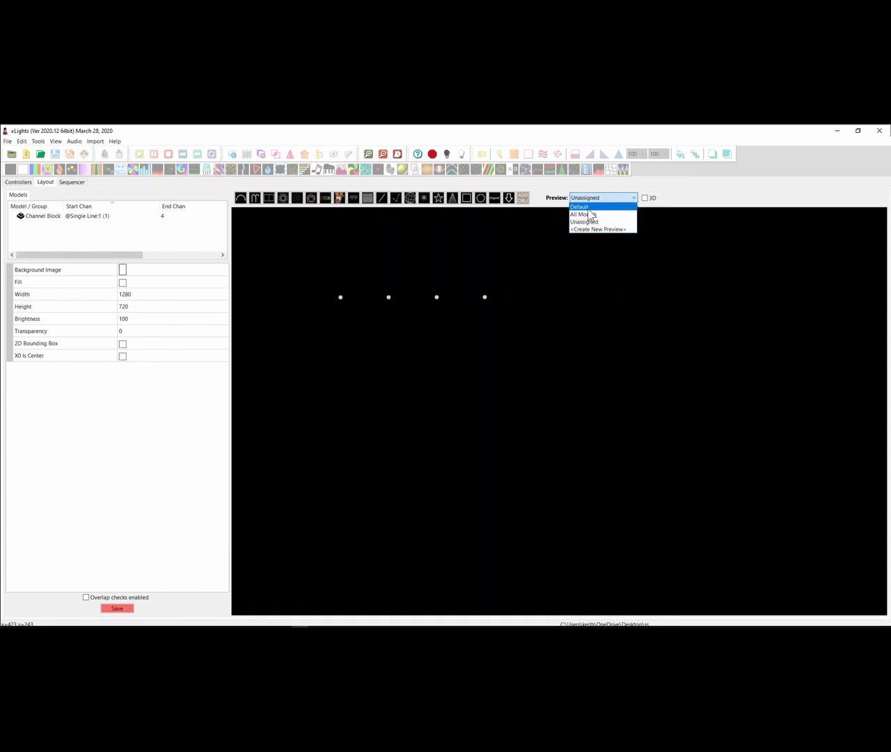
click(589, 214)
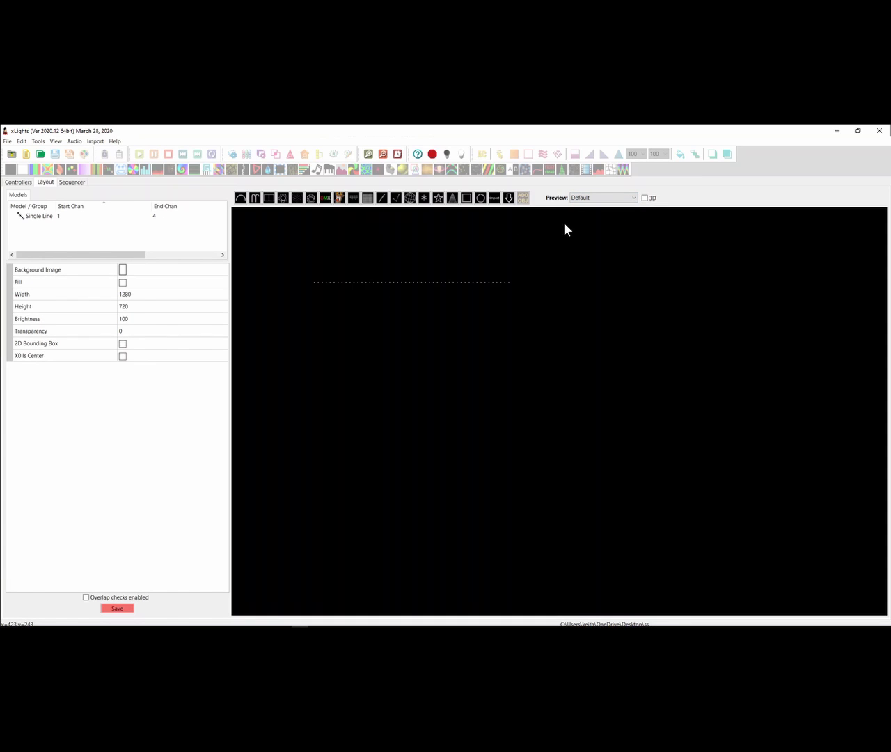
- Create a new sequence and expand the Channel Block and its four strands down to their individual nodes
click(26, 154)
click(259, 350)
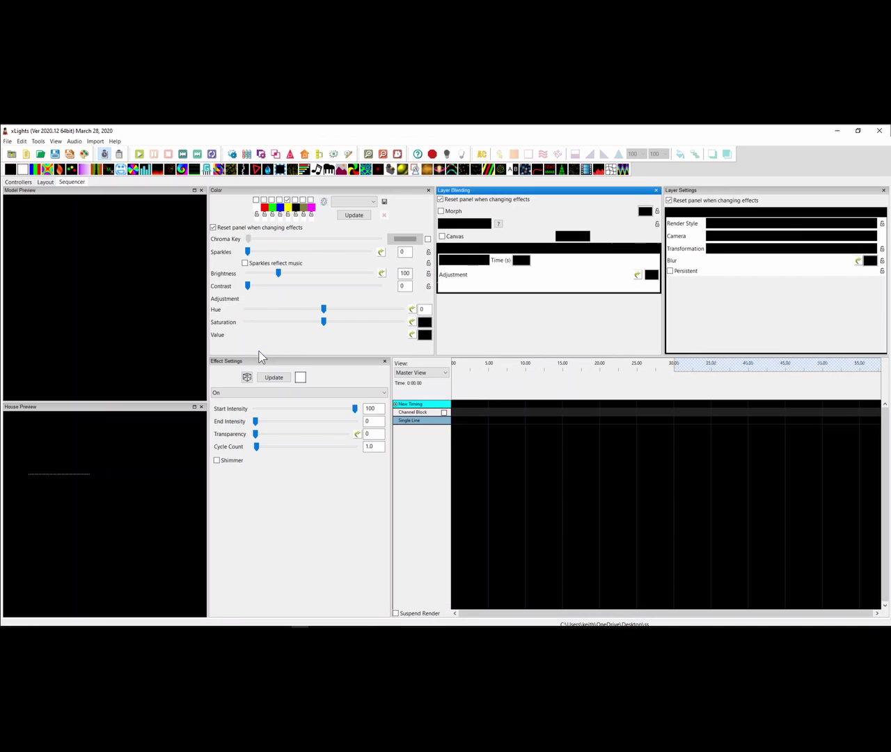
double_click(408, 413)
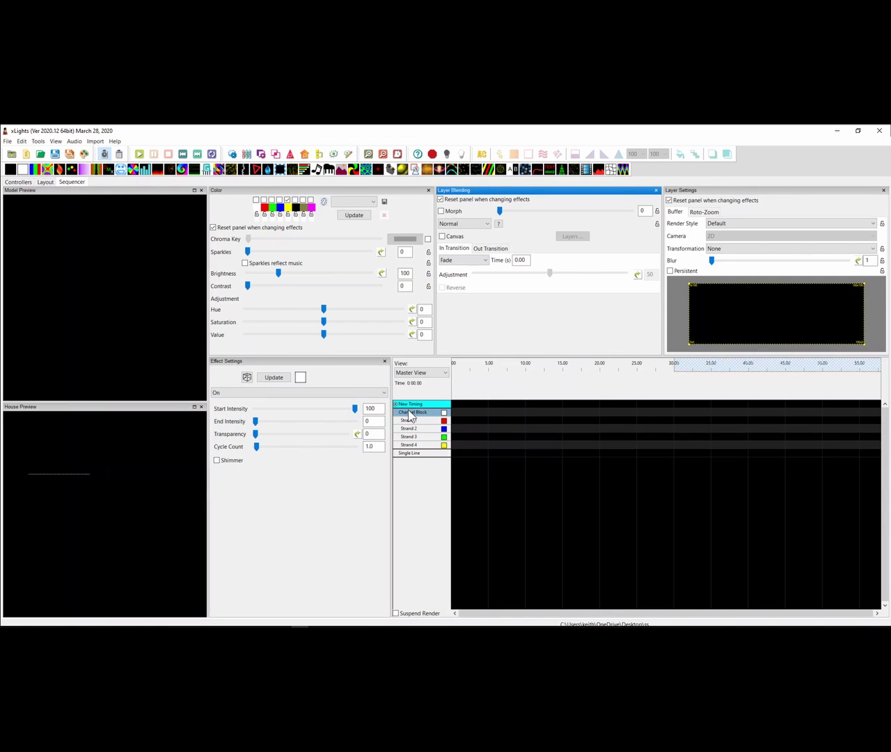
double_click(426, 421)
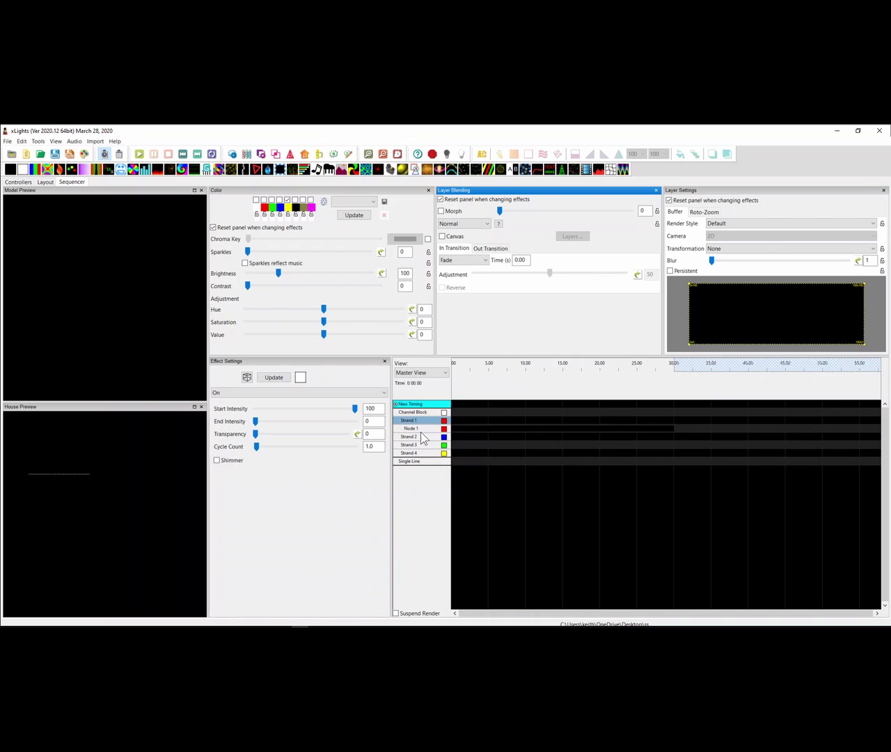
double_click(422, 437)
double_click(417, 453)
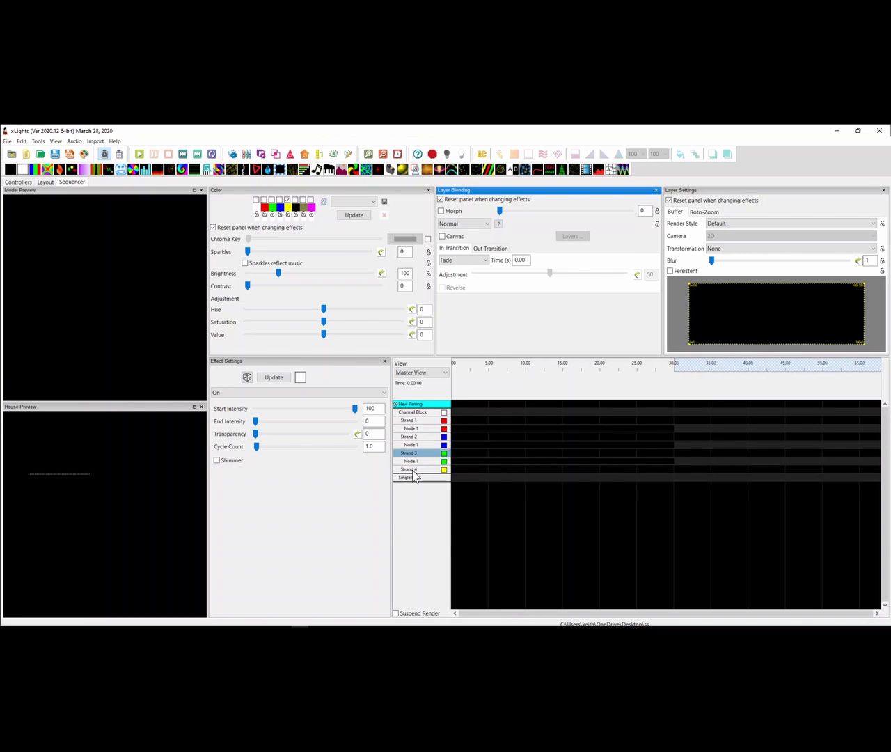
double_click(418, 469)
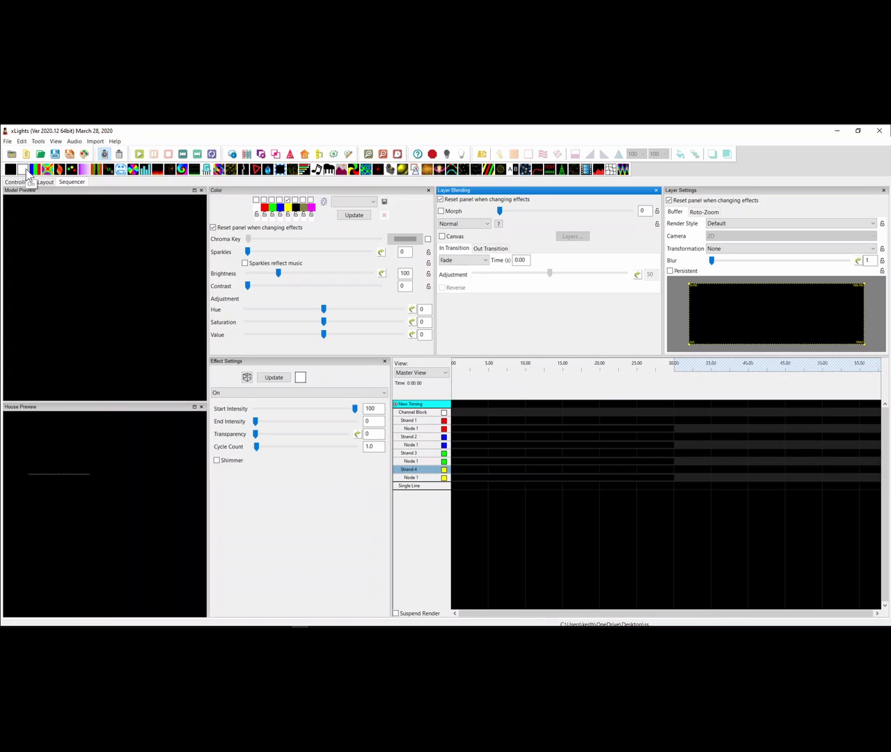
- Place an On effect on the Single Line from about 2 s to 10 s, using only red from the palette
click(264, 200)
click(287, 200)
mouse_move(23, 169)
mouse_down()
mouse_move(541, 495)
mouse_move(474, 485)
mouse_up()
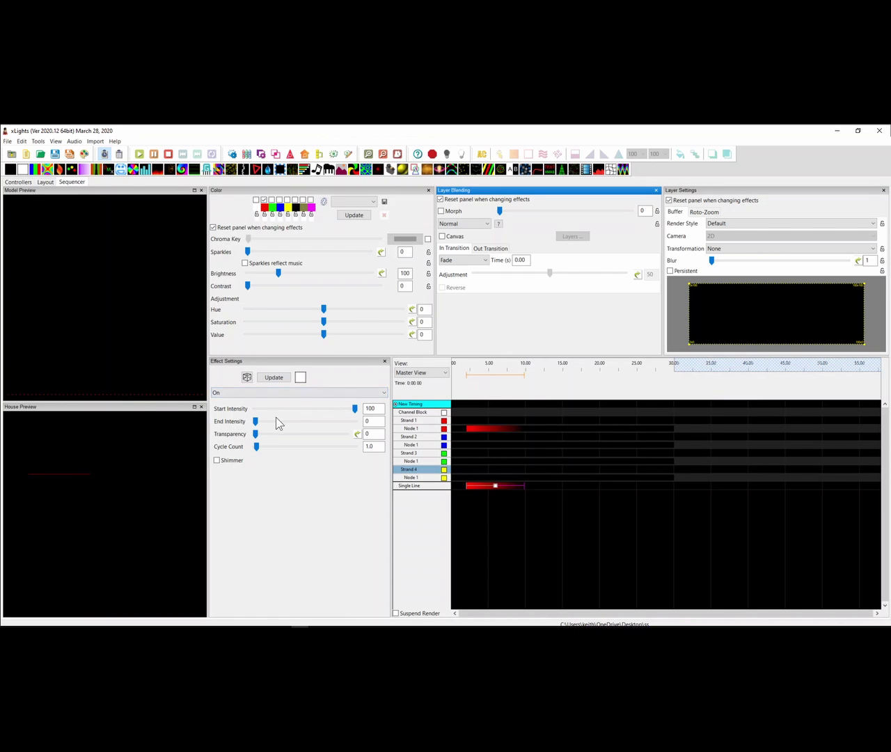
- Compare End Intensity 100 with a fade to 0 on the red On effect, and leave it at 100
drag(256, 421, 358, 420)
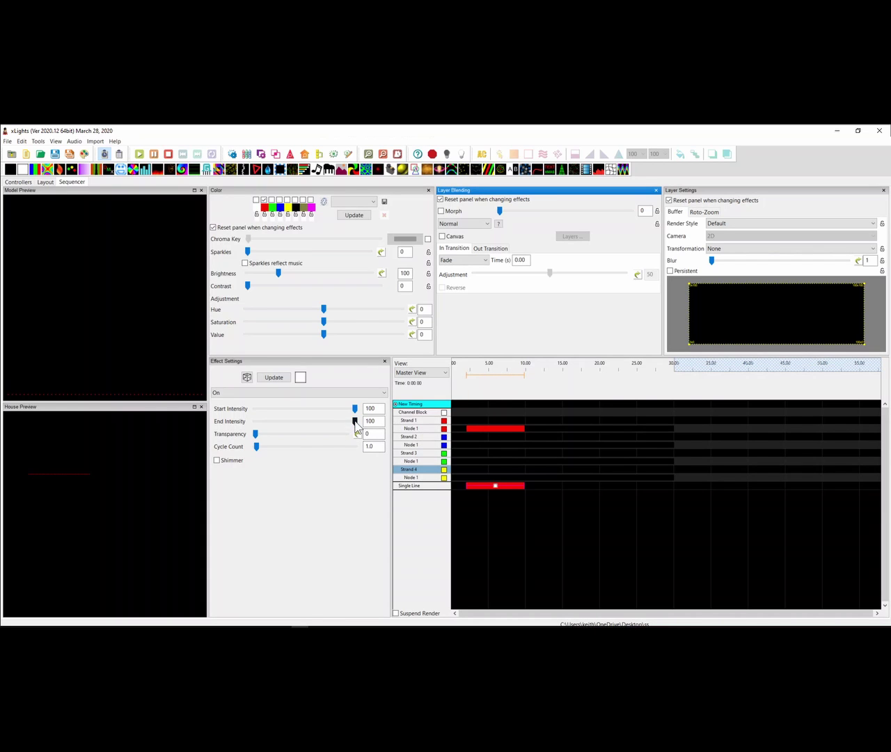
drag(355, 421, 255, 423)
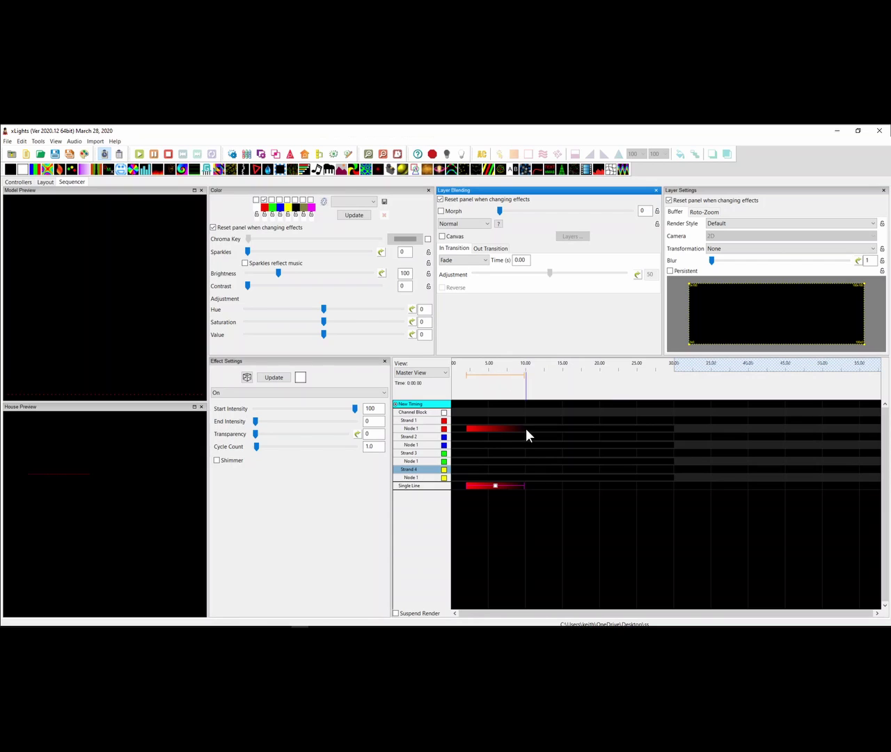
drag(255, 422, 376, 421)
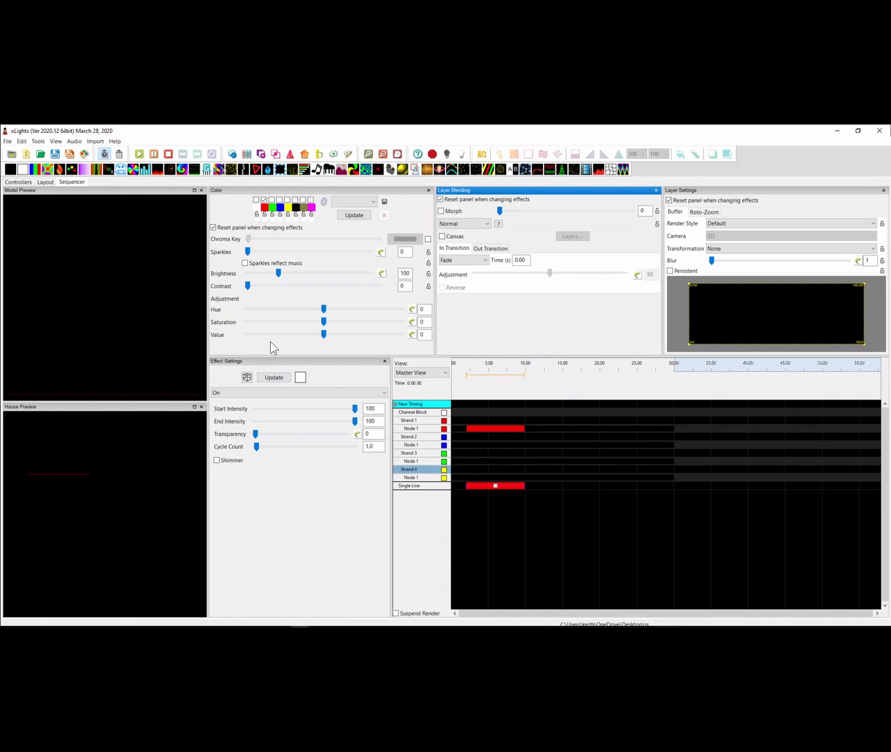
- Recolour the Single Line's On effect to blue and finally to yellow only
click(265, 200)
click(280, 200)
click(271, 199)
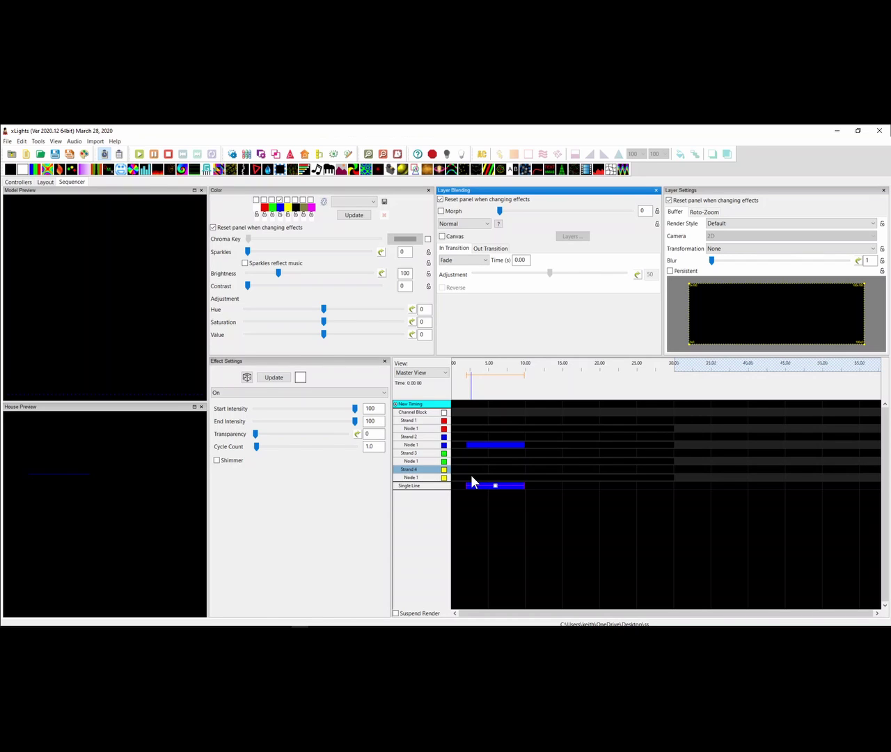
click(287, 200)
click(280, 201)
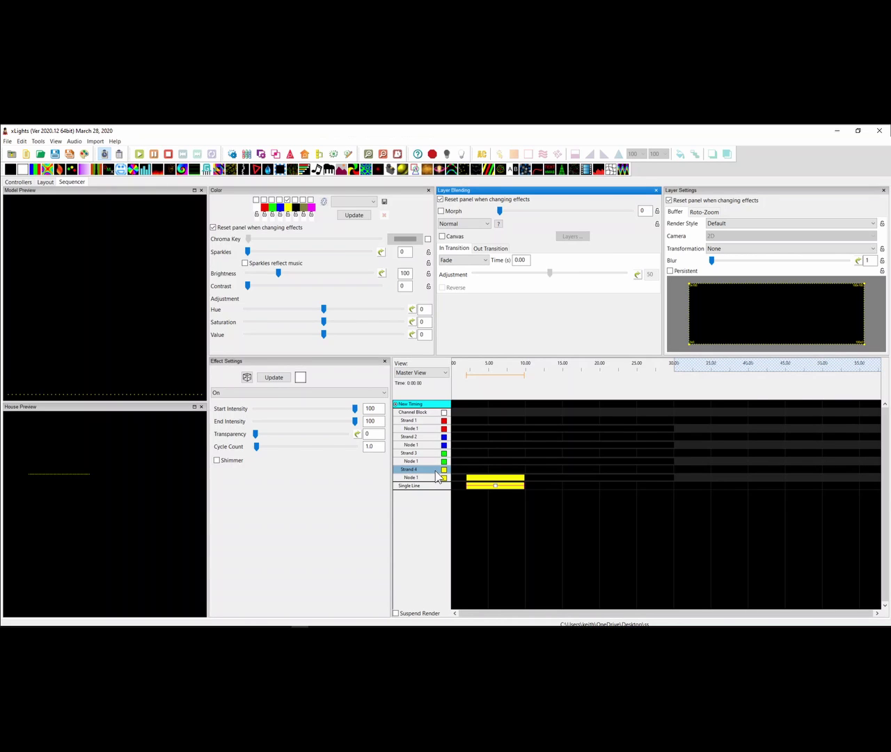
- Set the Single Line's superstring Colour 4 to White in the layout
click(46, 181)
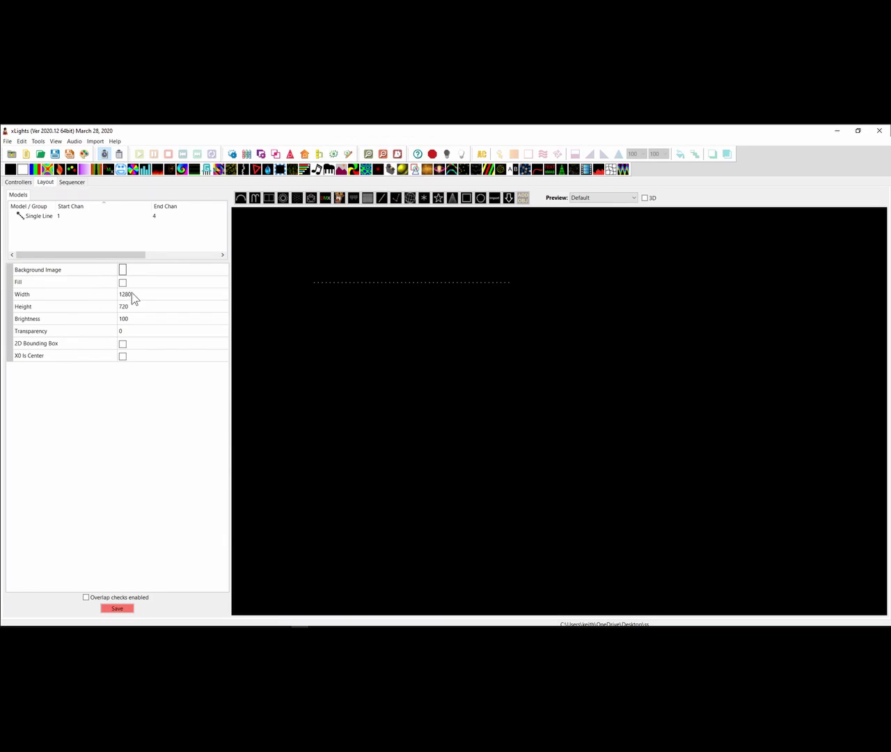
click(82, 215)
scroll(215, 535, down, 3)
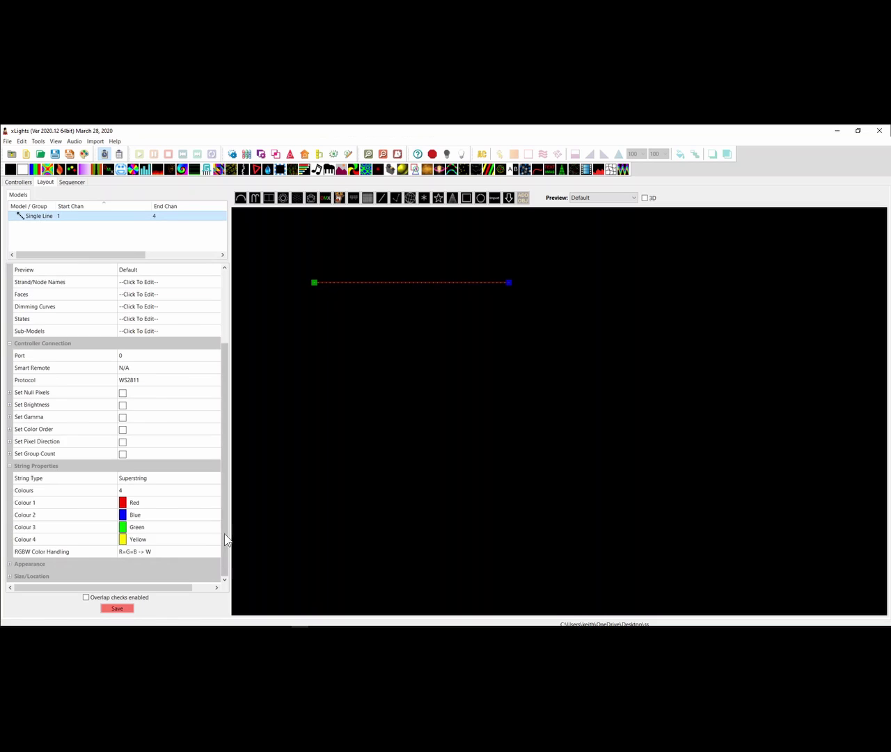
click(156, 539)
text(W)
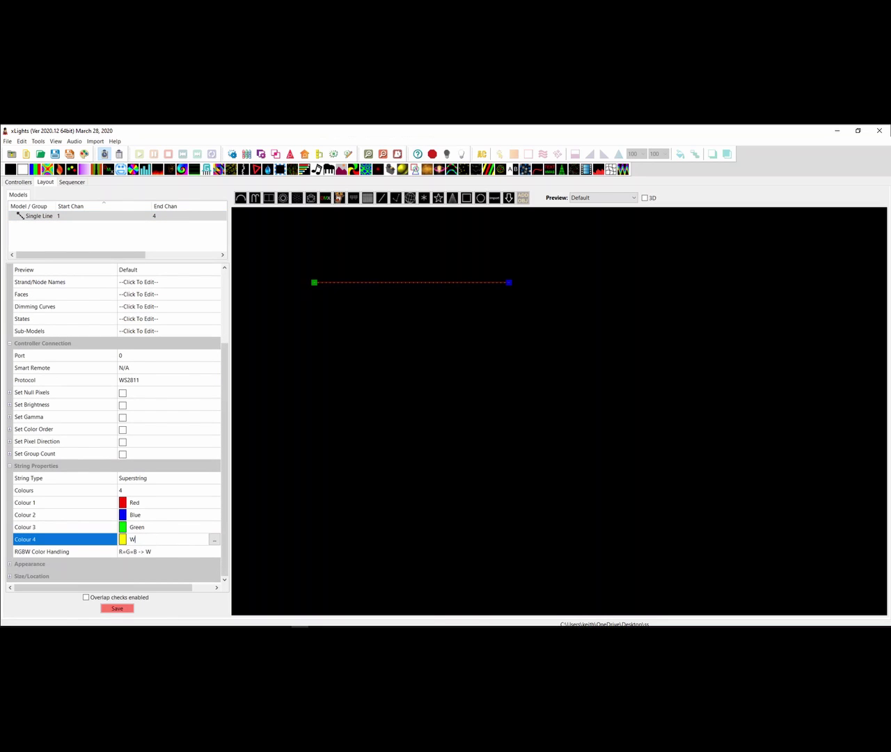
text(hite)
key(Return)
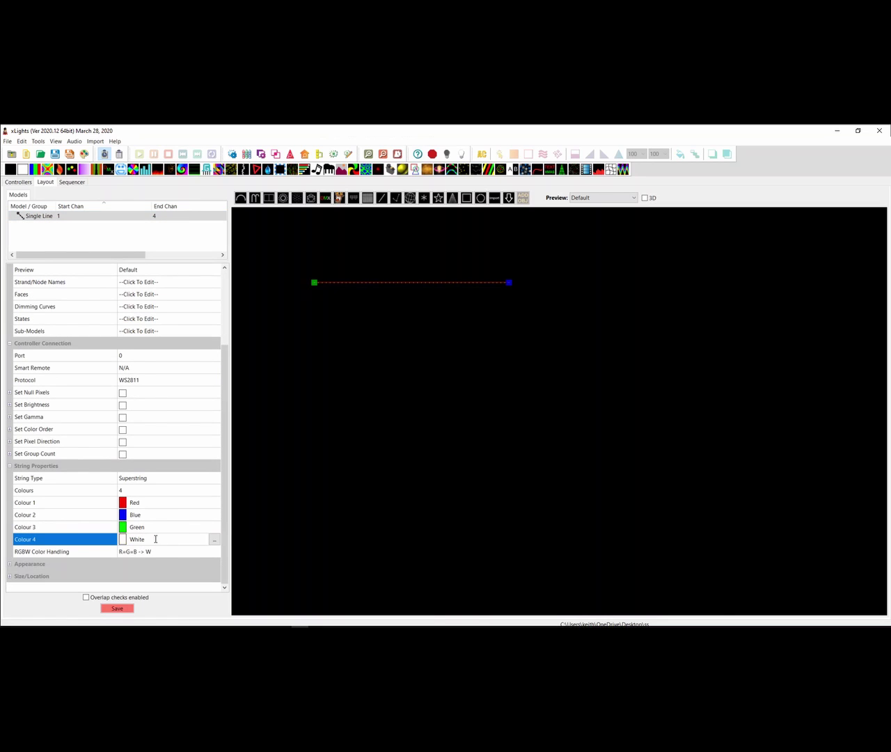
- Show the Unassigned preview and set the channel block's ChannelColor4 to White
click(598, 198)
click(597, 221)
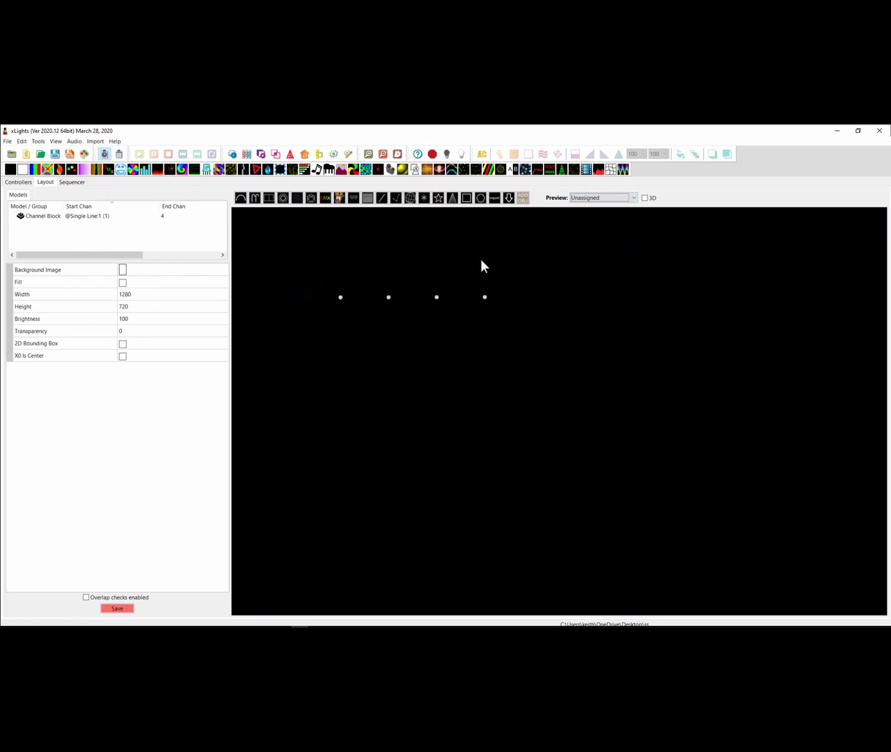
click(439, 296)
click(147, 355)
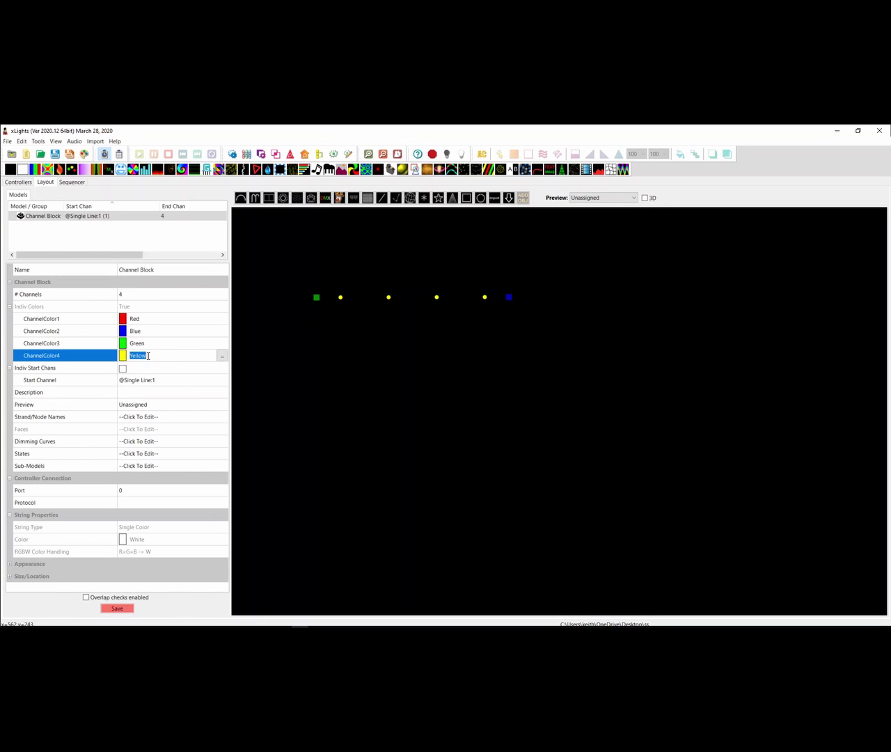
text(White)
key(Return)
- Select the Single Line's yellow On effect in the sequence and examine which channel block nodes it lights
click(69, 183)
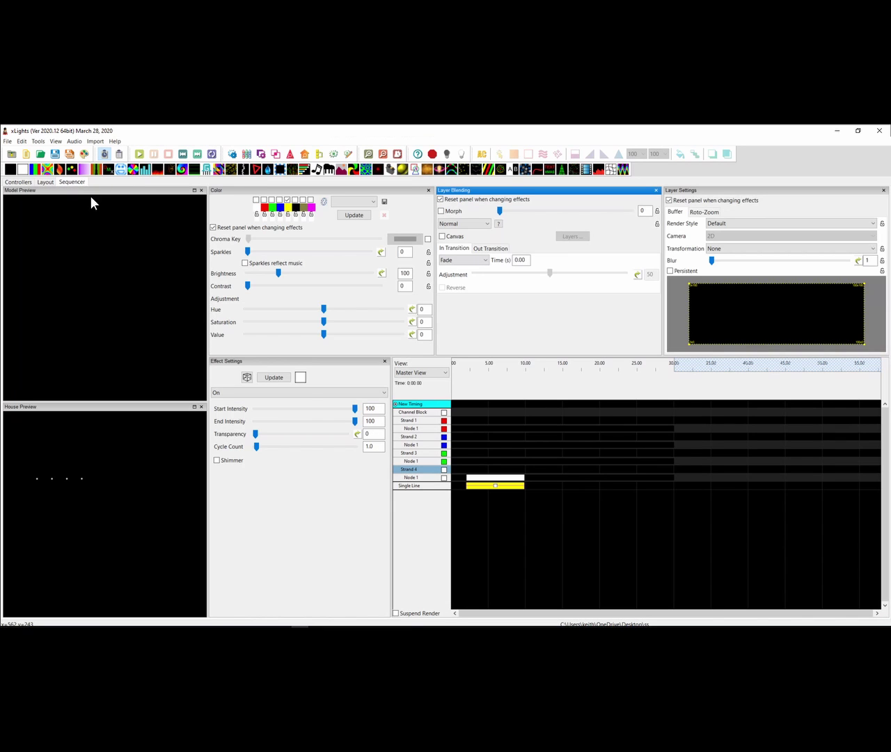
click(496, 486)
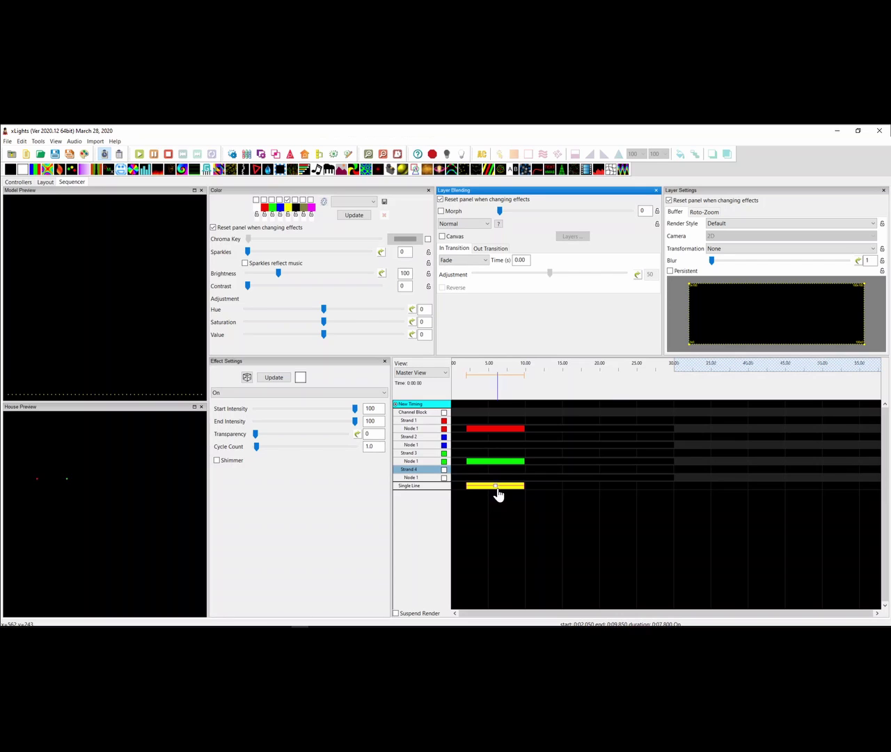
click(497, 489)
click(499, 487)
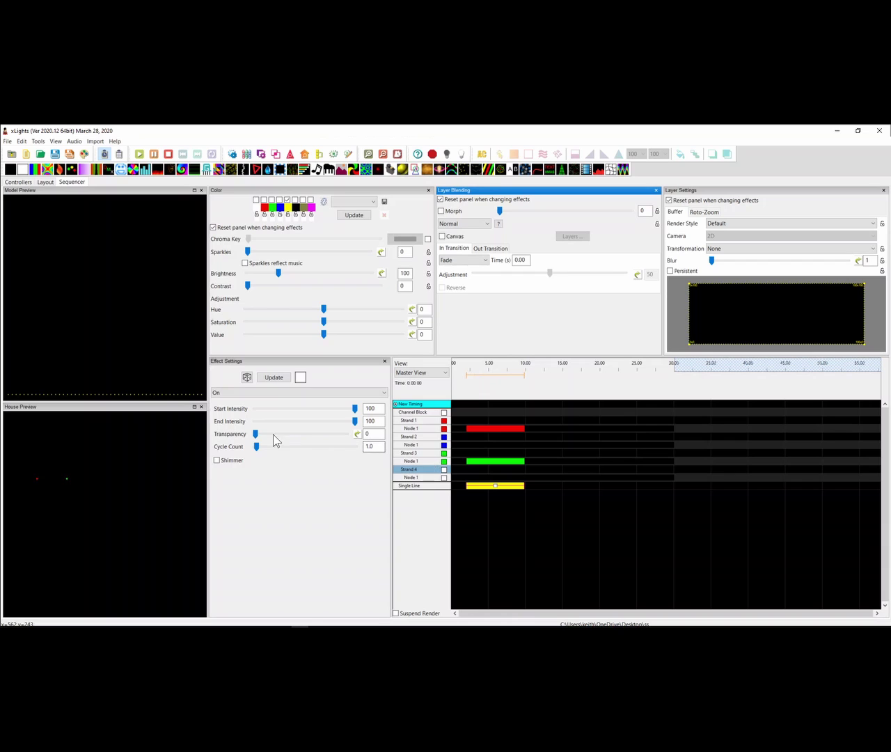
- Add a second On effect on the Single Line from about 13 s to 17 s, using only white
mouse_move(355, 422)
mouse_down()
mouse_move(255, 422)
mouse_move(355, 421)
mouse_up()
drag(546, 485, 576, 485)
click(257, 200)
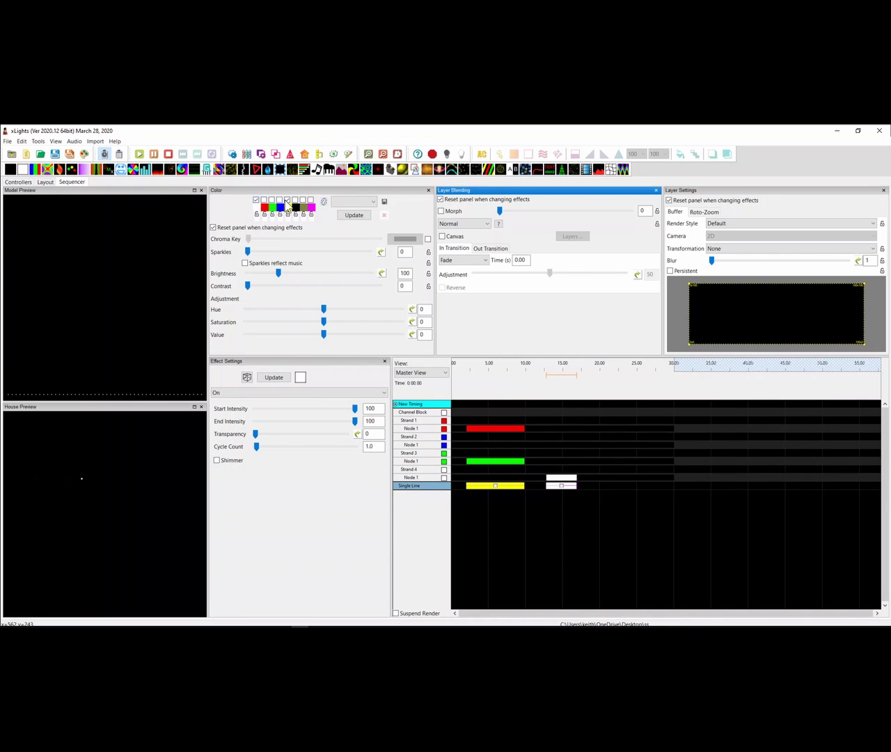
click(287, 199)
- Set the channel block's ChannelColor4 back to Yellow in the layout
click(46, 183)
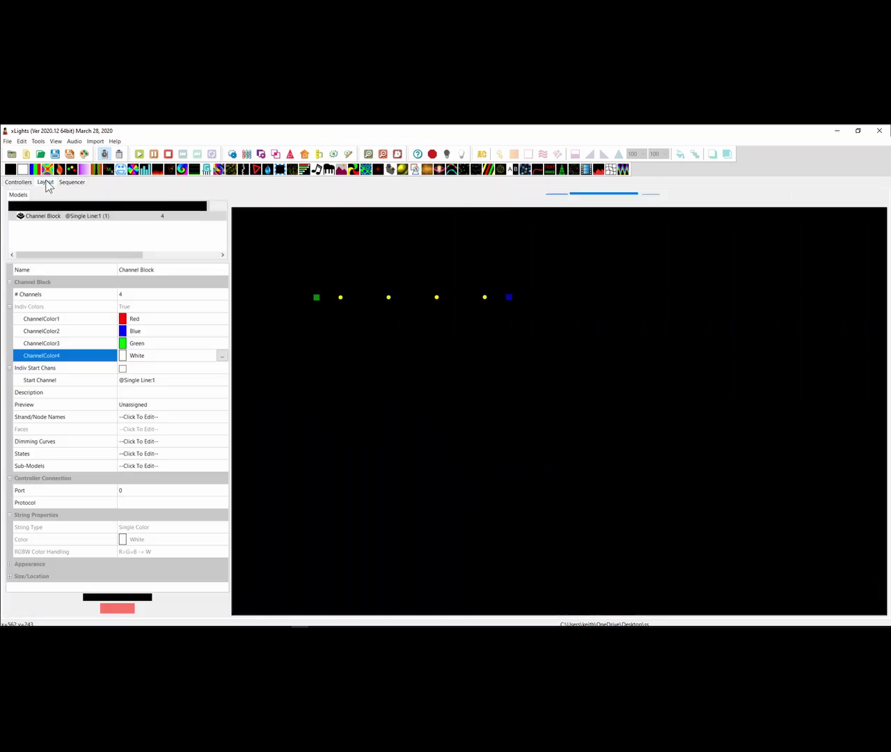
double_click(154, 355)
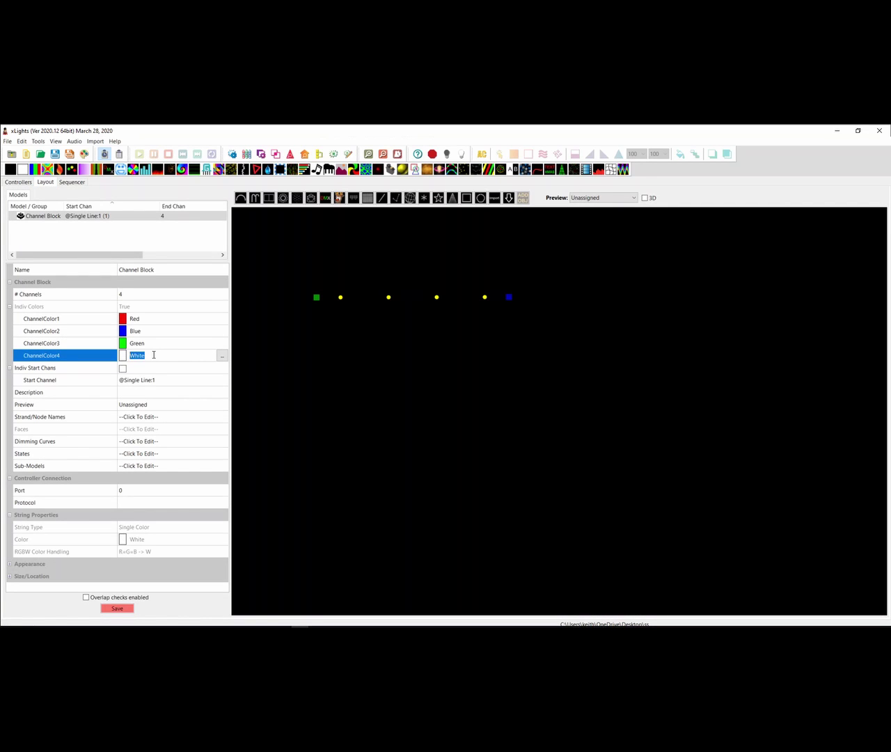
text(Yellow)
key(Return)
- Return to the Default preview and set the Single Line's superstring Colour 4 to Yellow
click(588, 202)
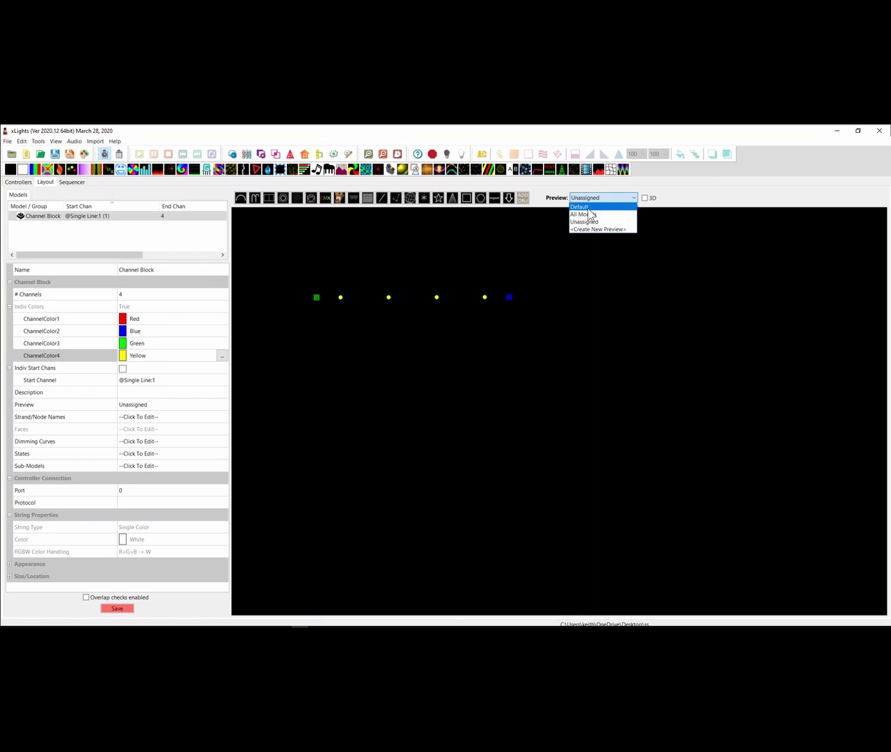
click(588, 216)
click(374, 282)
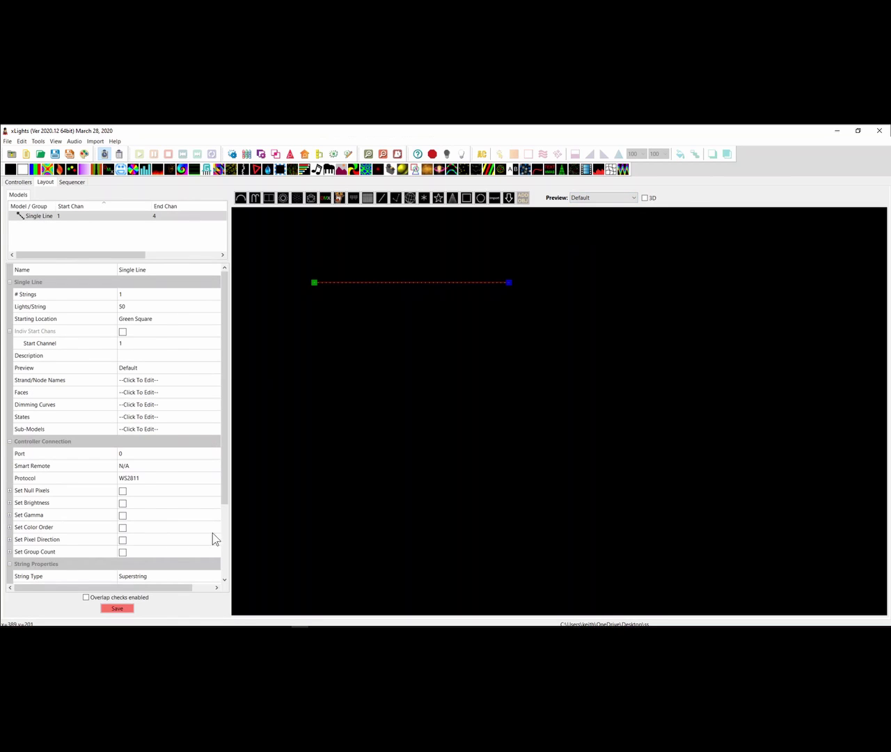
scroll(213, 537, down, 3)
click(150, 539)
text(Yellow)
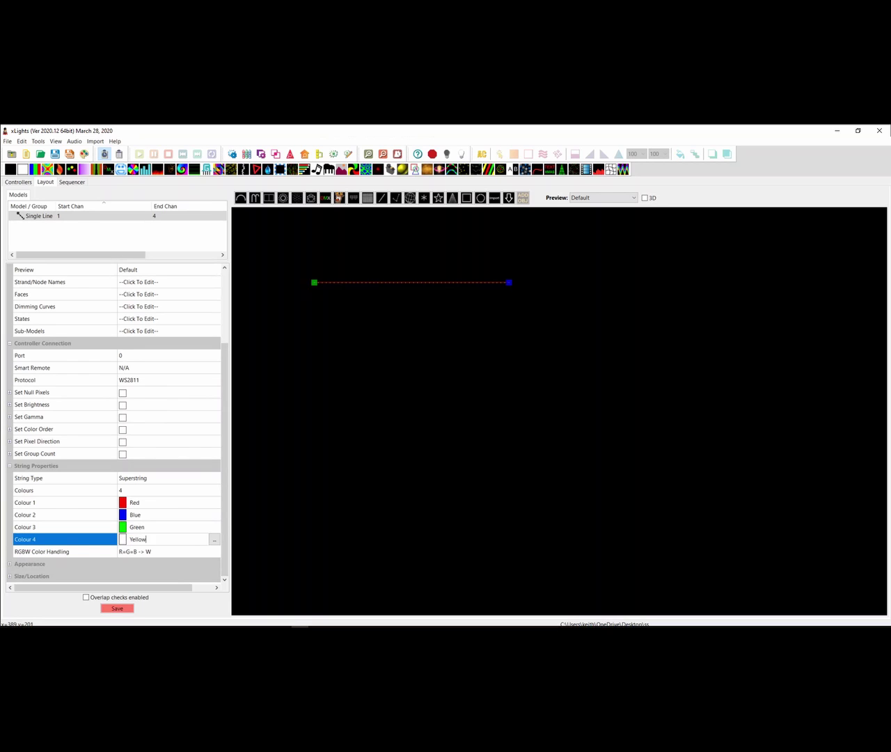
key(Return)
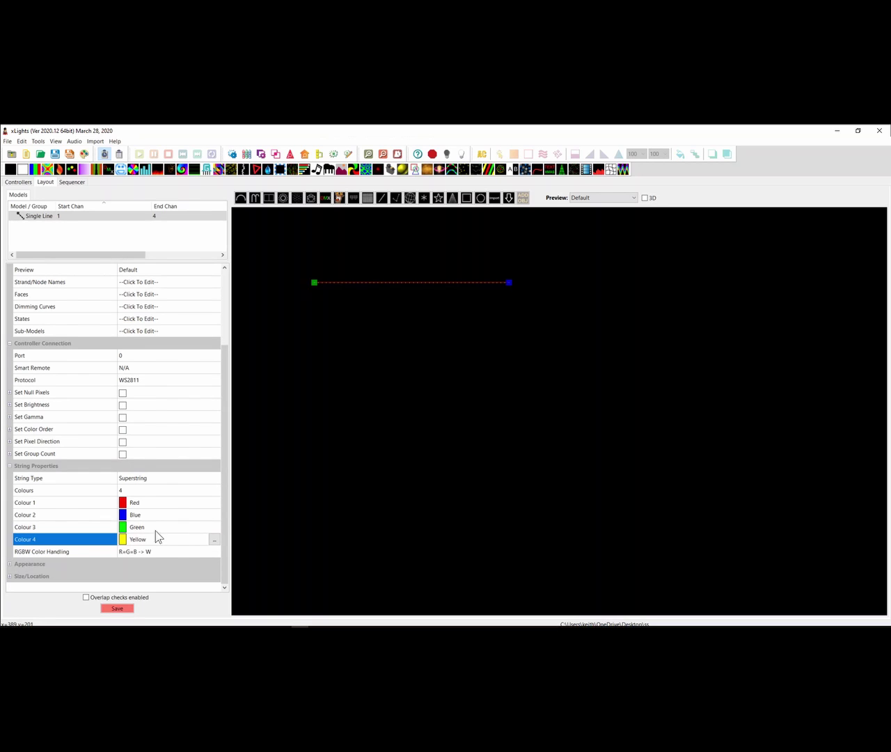
- Reselect the white On effect in the sequence and place a 1 s Plasma effect on the Single Line at about 21 s
click(72, 182)
click(562, 486)
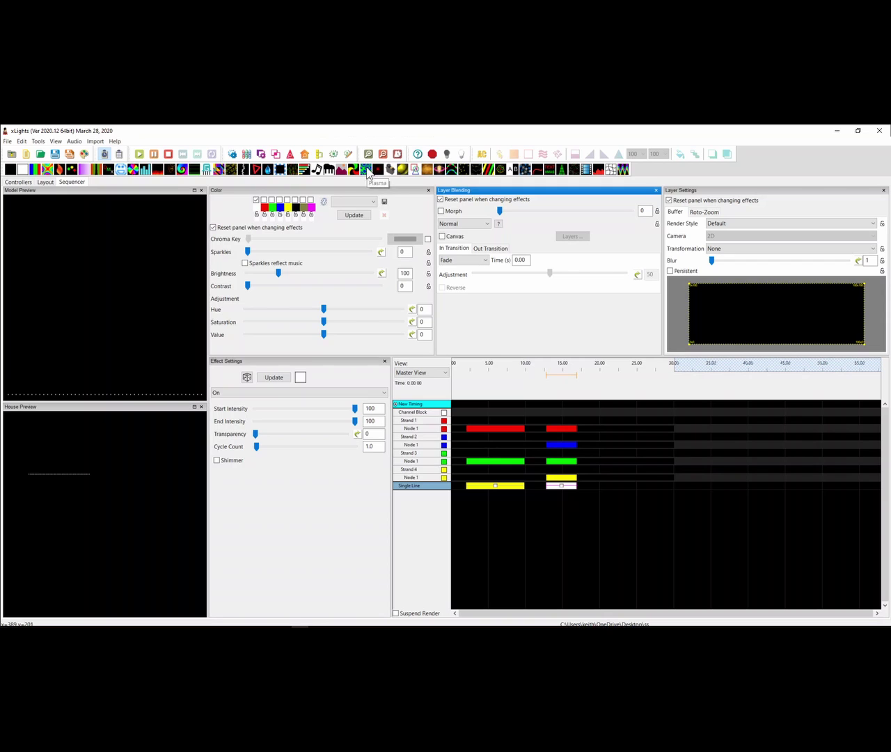
drag(376, 173, 607, 486)
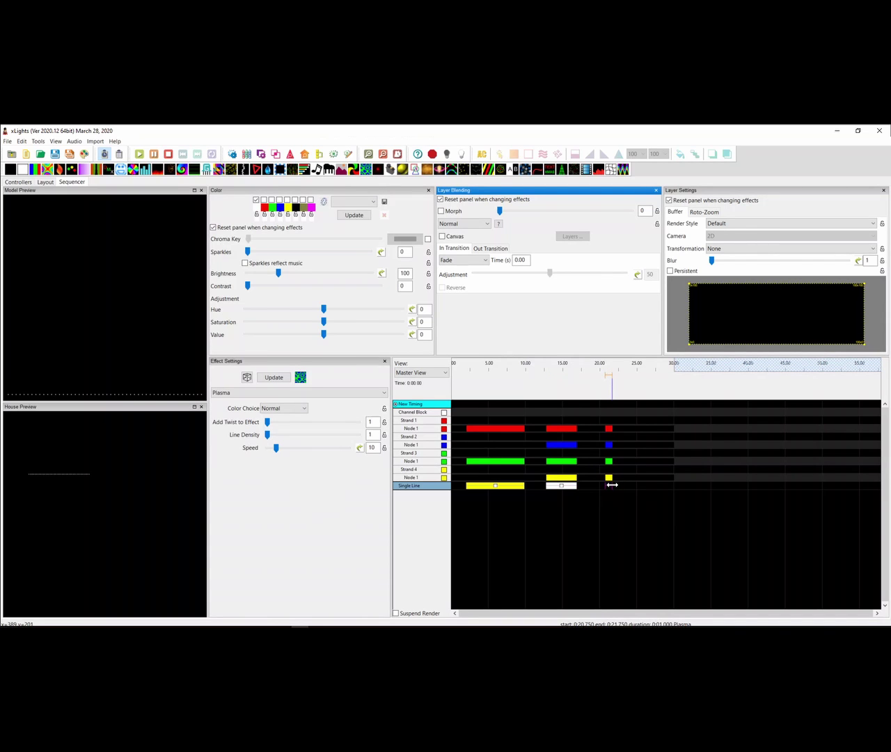
- Enable red, green and blue alongside white for the Plasma effect on the Single Line and lengthen it to end at about 28 s
click(264, 199)
click(279, 201)
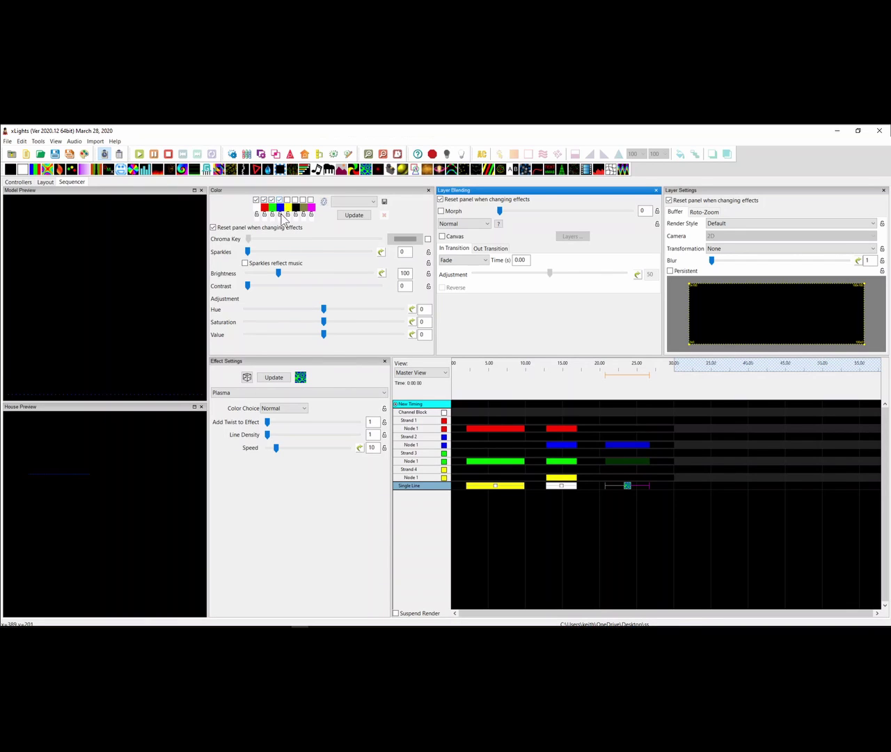
mouse_move(649, 486)
mouse_down()
mouse_move(672, 485)
mouse_move(658, 486)
mouse_up()
- Replace the Plasma effect with a Color Wash using red, green, blue and yellow, with white disabled
drag(87, 174, 632, 486)
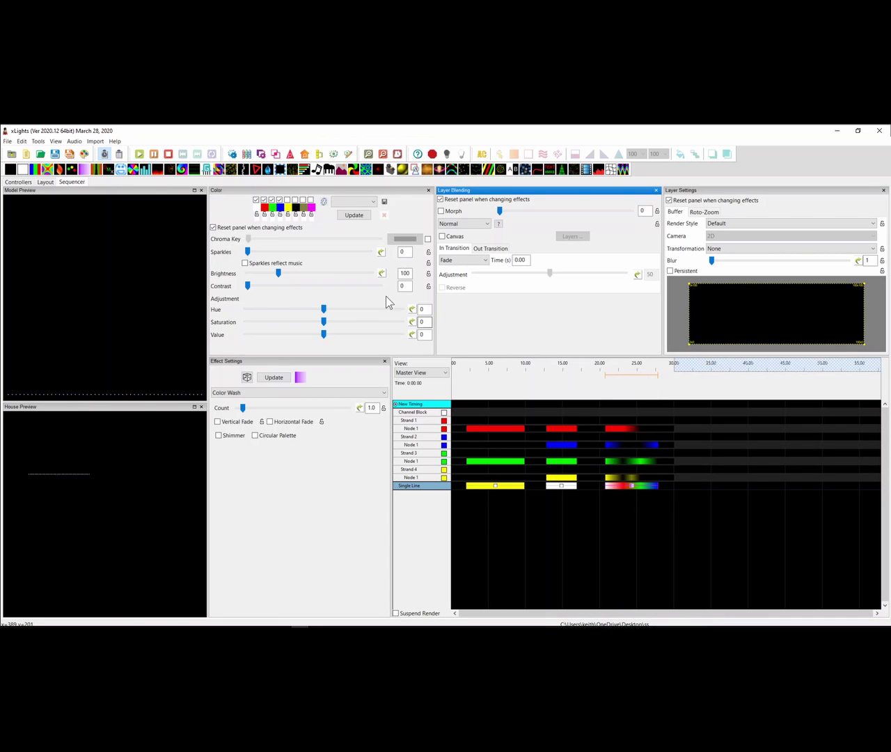
click(257, 200)
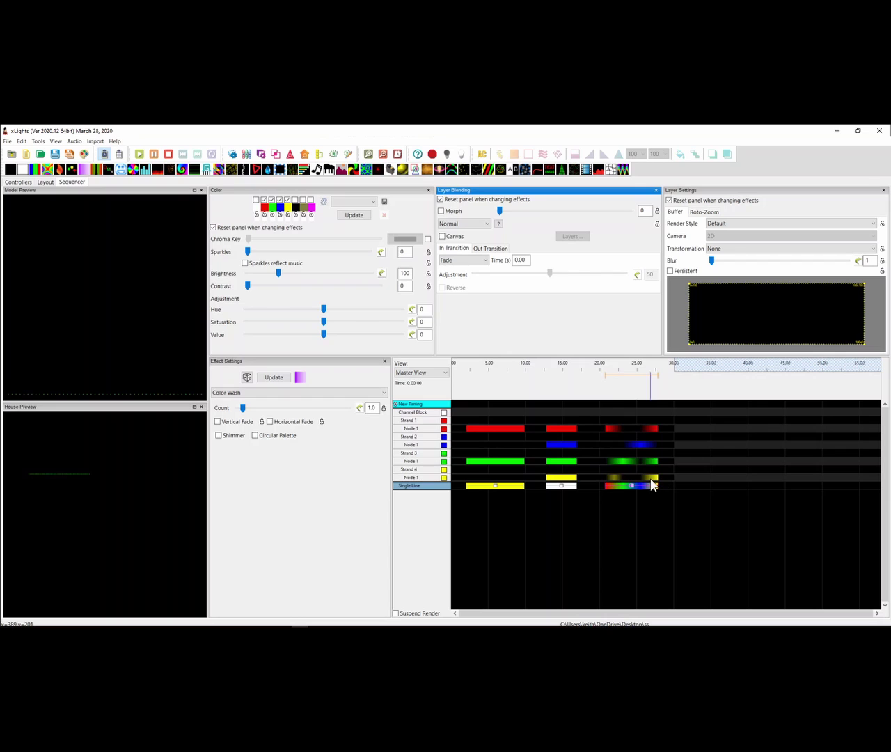
- Delete the white and yellow On effects from the Single Line
click(562, 487)
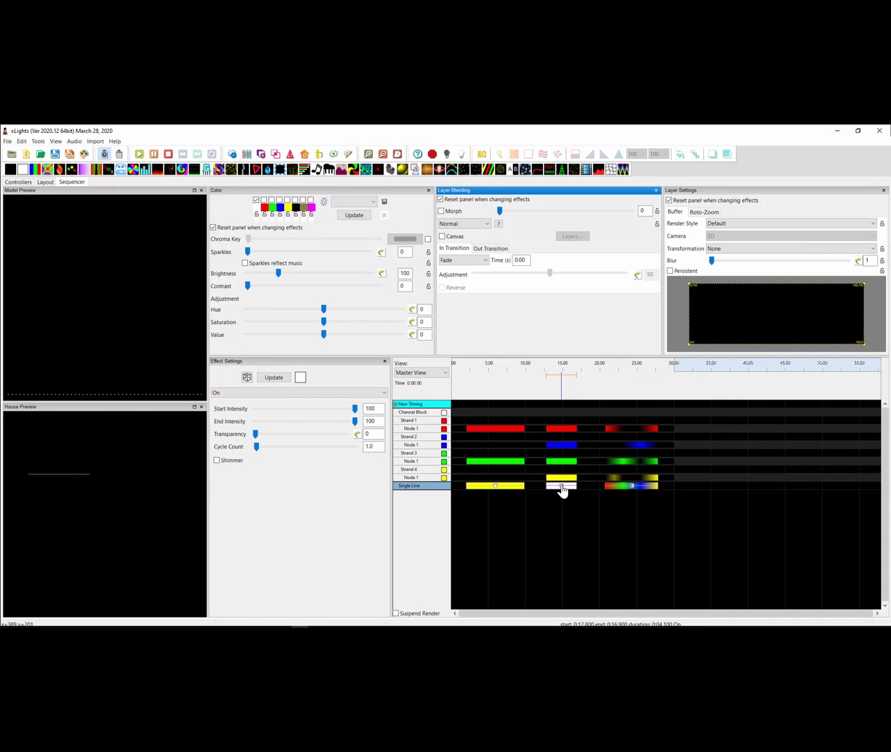
key(Delete)
click(497, 486)
key(Delete)
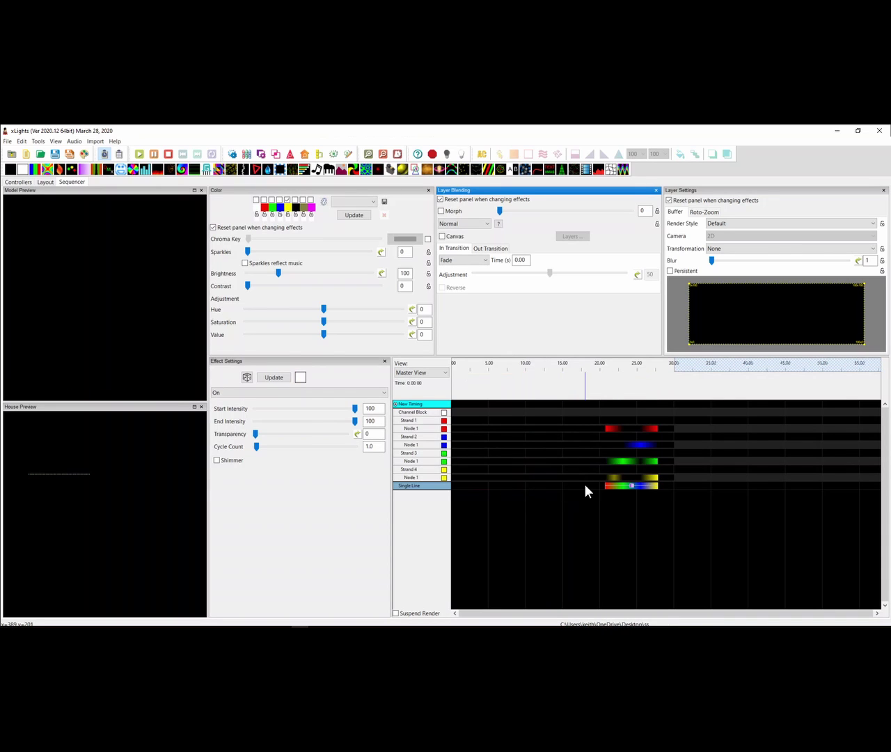
- Stretch the Single Line's Color Wash effect to run from 0 s to about 30.85 s, covering the whole sequence
drag(605, 485, 461, 485)
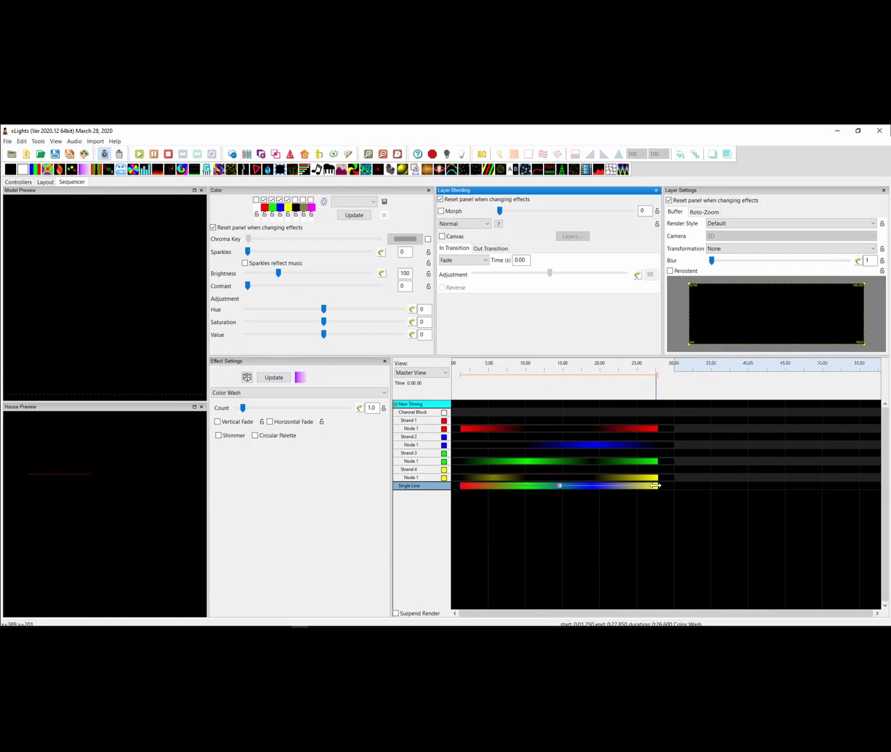
drag(655, 486, 680, 486)
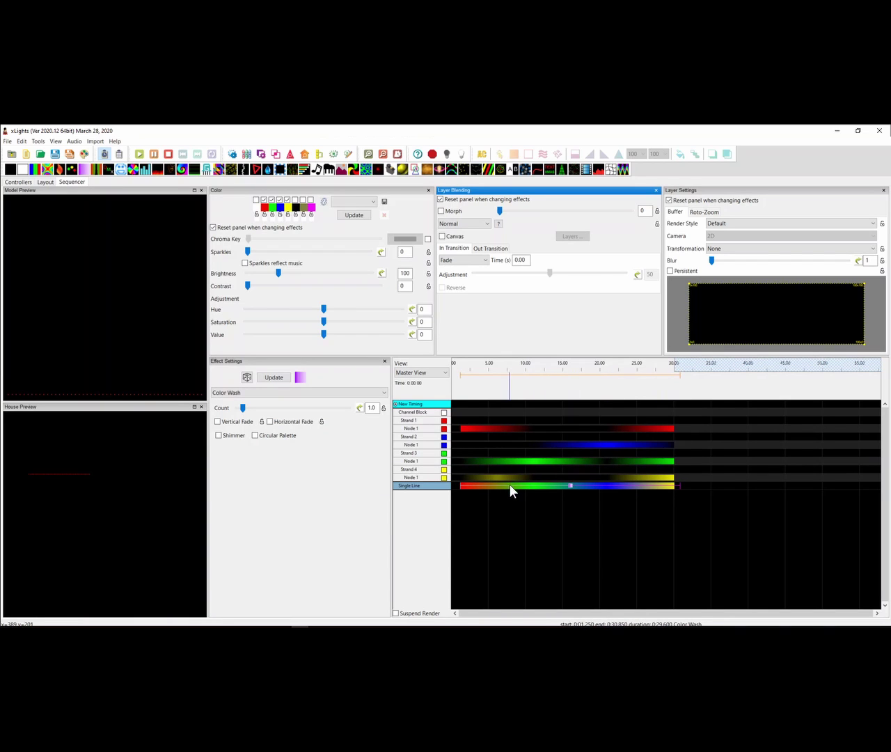
drag(461, 485, 437, 486)
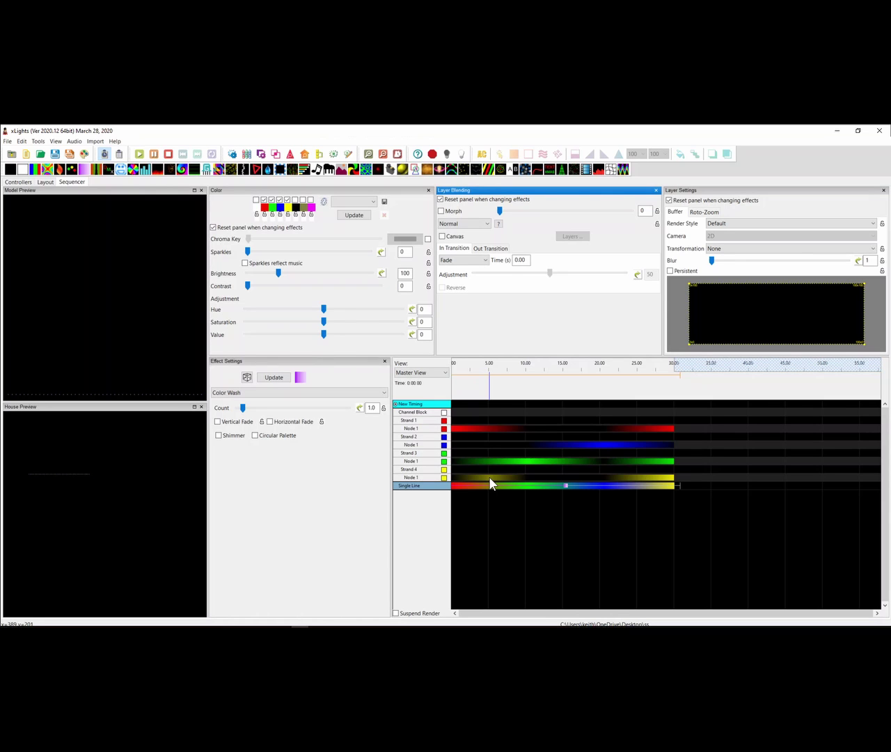
- Review the Single Line model and its properties in the layout, and return to the sequence
click(45, 183)
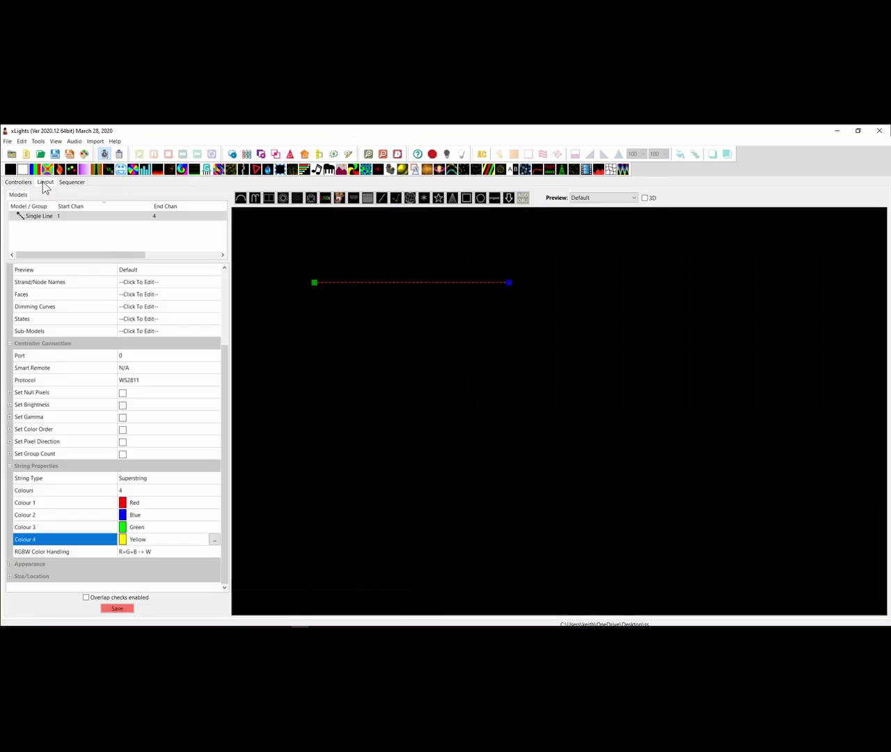
click(361, 283)
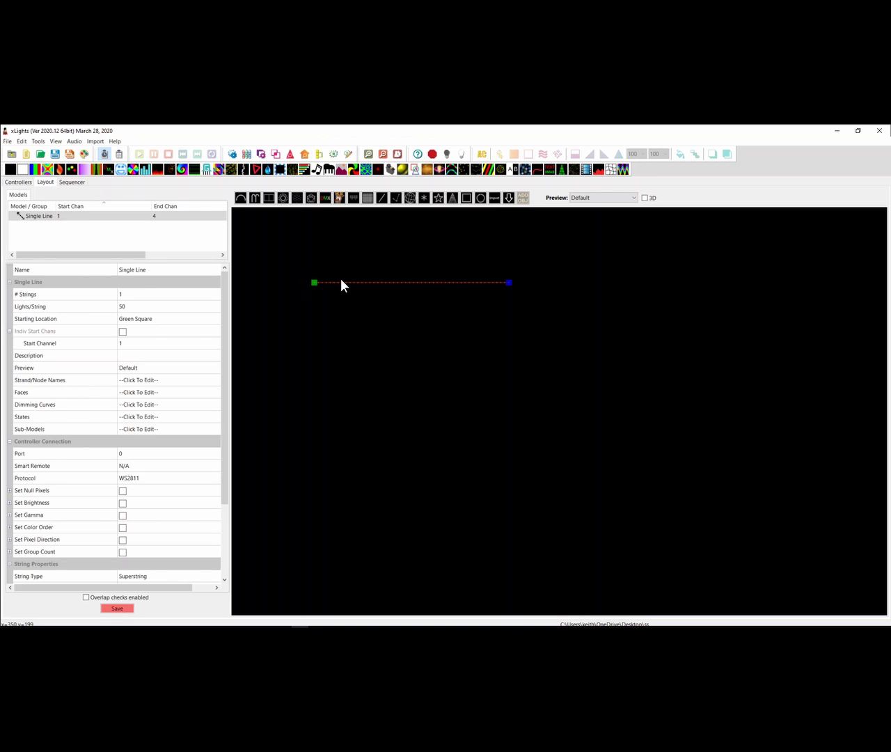
click(65, 183)
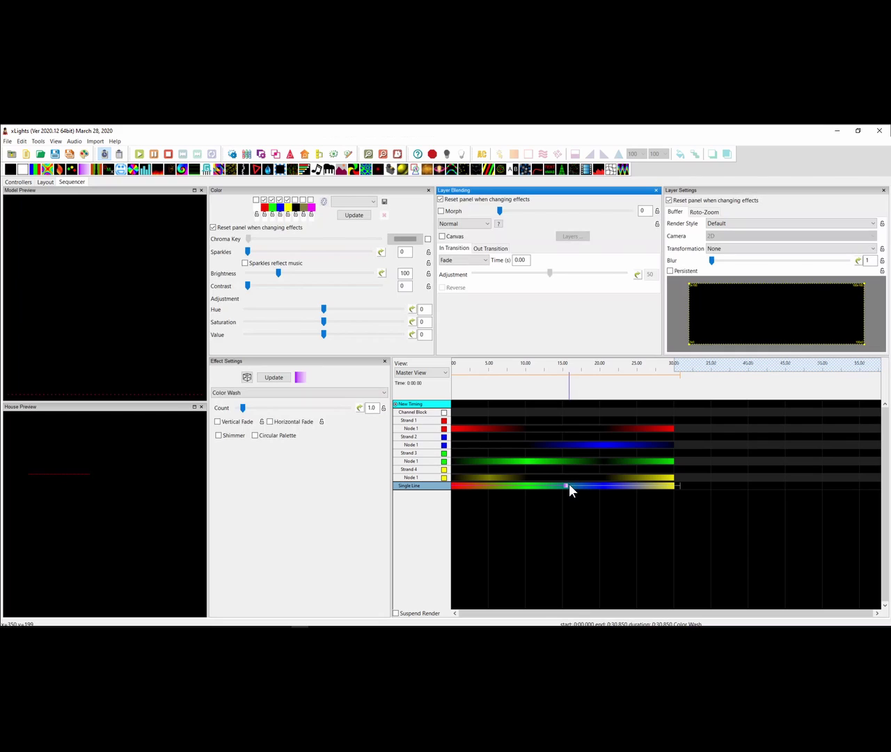